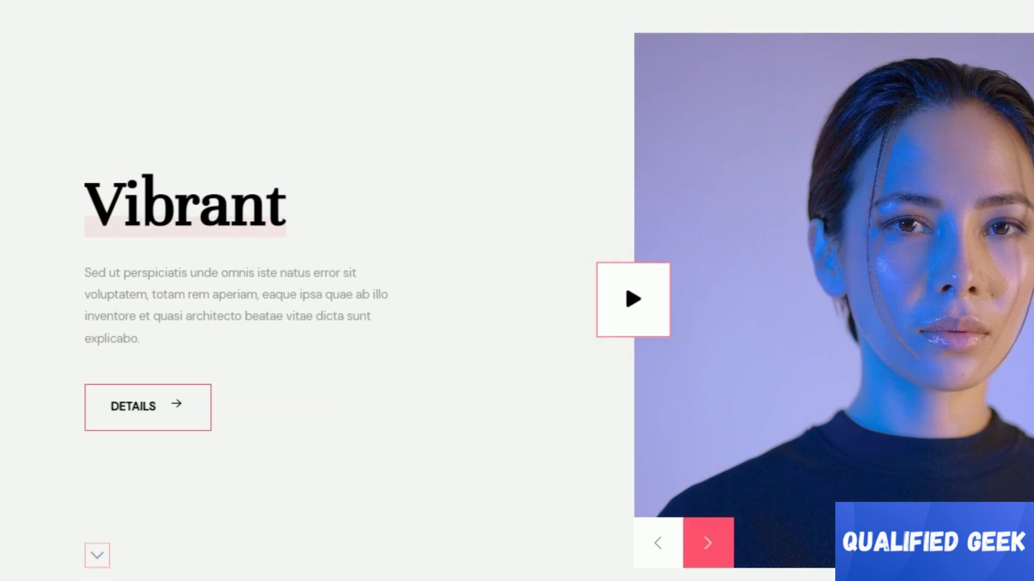
# Step: Examine the sample slider and the Prime Slider plugin page on wordpress.org
pyautogui.click(708, 544)
pyautogui.scroll(-12, 708, 543)
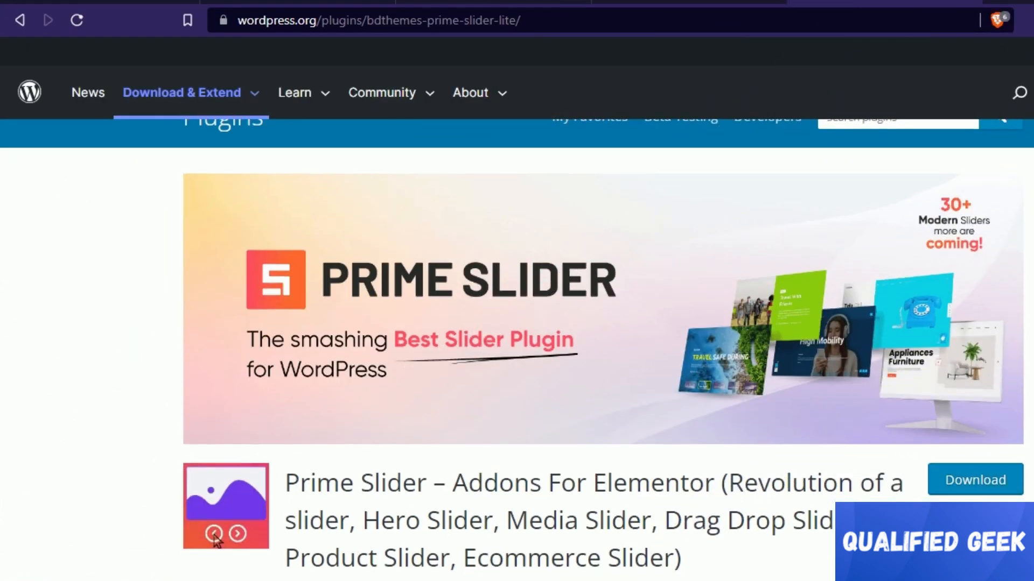
pyautogui.scroll(-2, 213, 485)
pyautogui.scroll(-2, 214, 442)
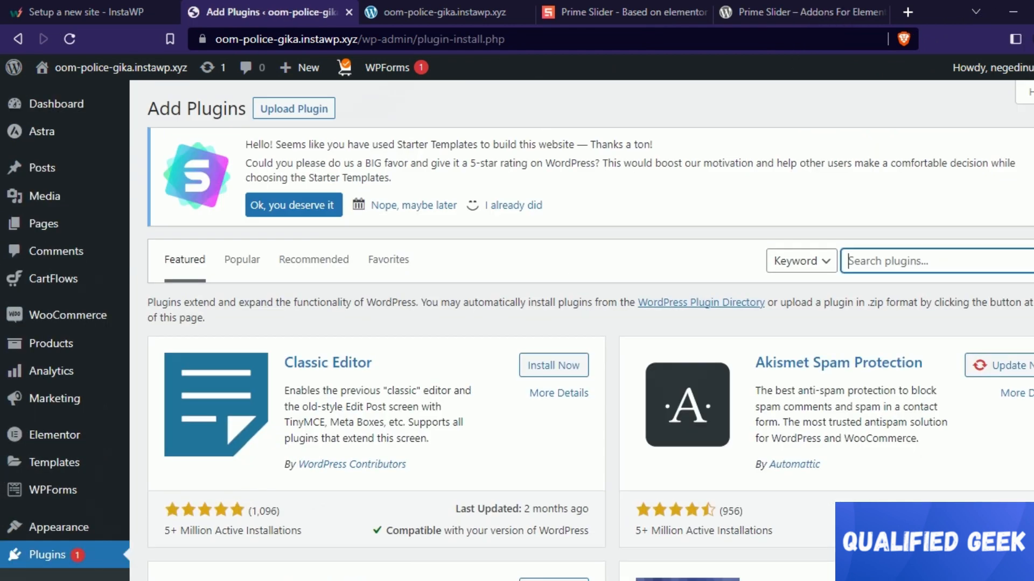
# Step: Search the plugin directory for "prime slider" and install the Prime Slider plugin
pyautogui.write('prime slider')
pyautogui.click(554, 351)
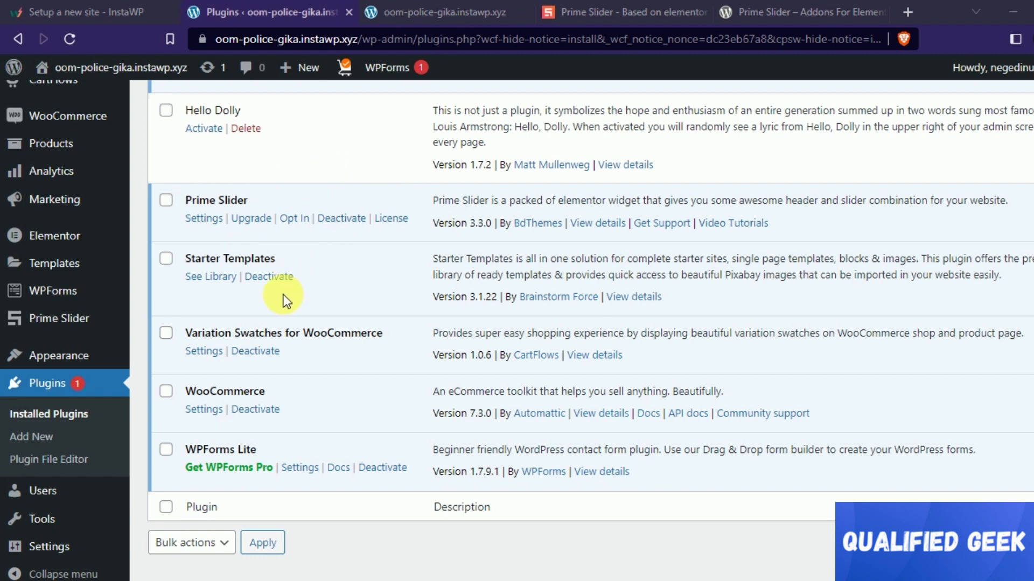
# Step: Open the Prime Slider settings and review the usage dashboard and the list of core widgets
pyautogui.moveTo(96, 347)
pyautogui.moveTo(86, 318)
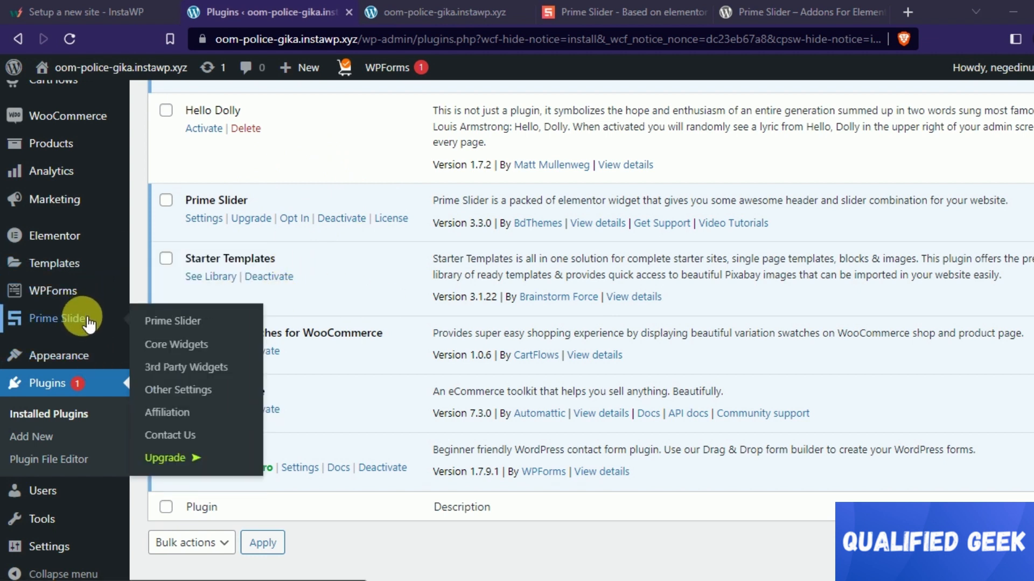
pyautogui.click(176, 345)
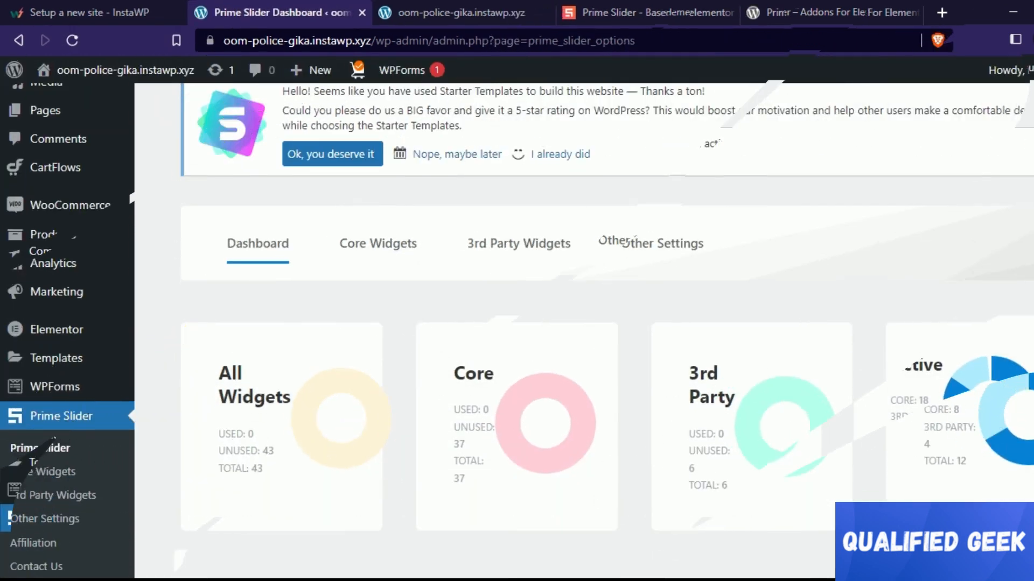
pyautogui.scroll(-3, 517, 302)
pyautogui.scroll(1, 516, 301)
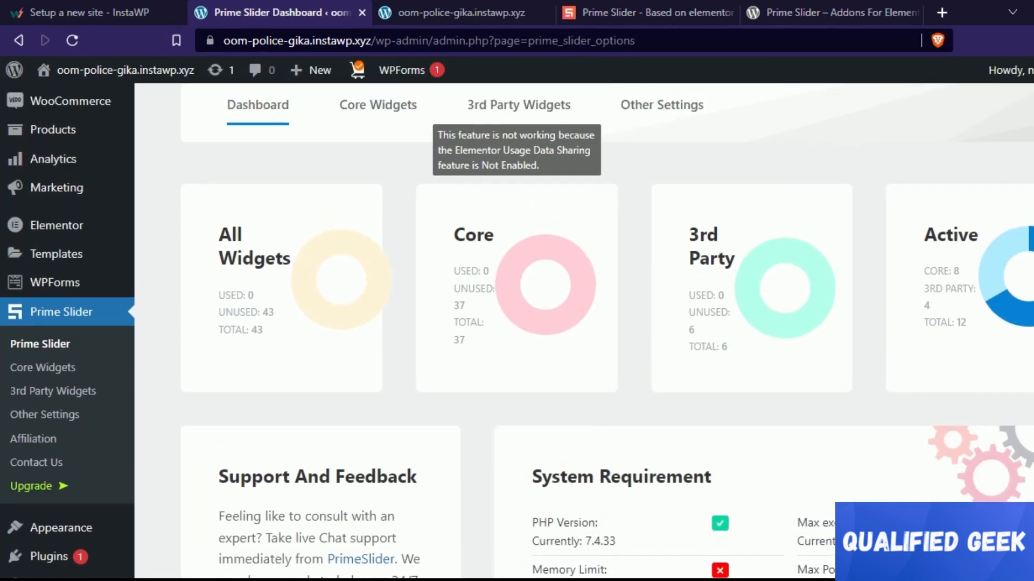
pyautogui.click(378, 106)
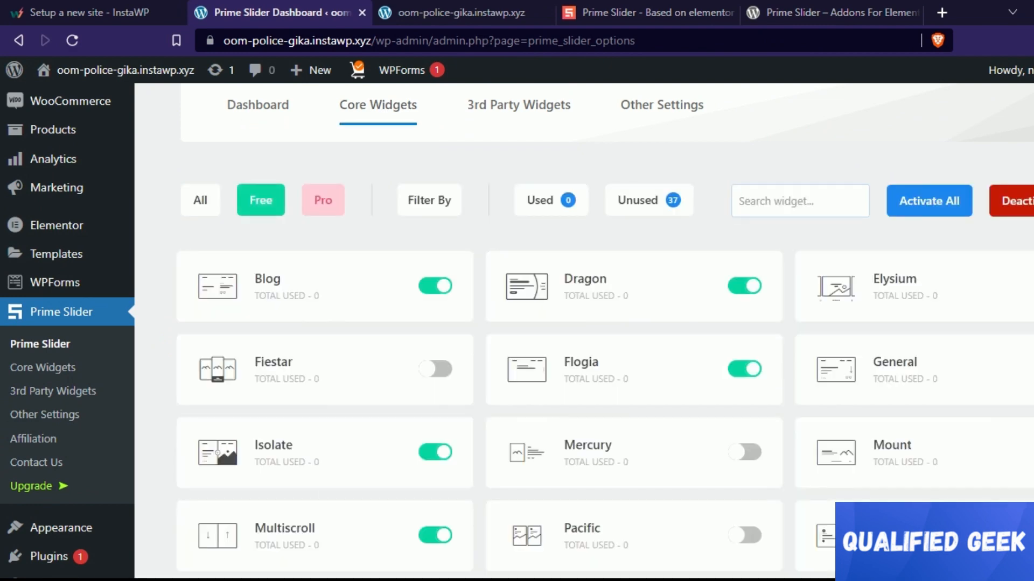
pyautogui.scroll(-6, 517, 323)
pyautogui.scroll(2, 517, 323)
pyautogui.scroll(5, 593, 323)
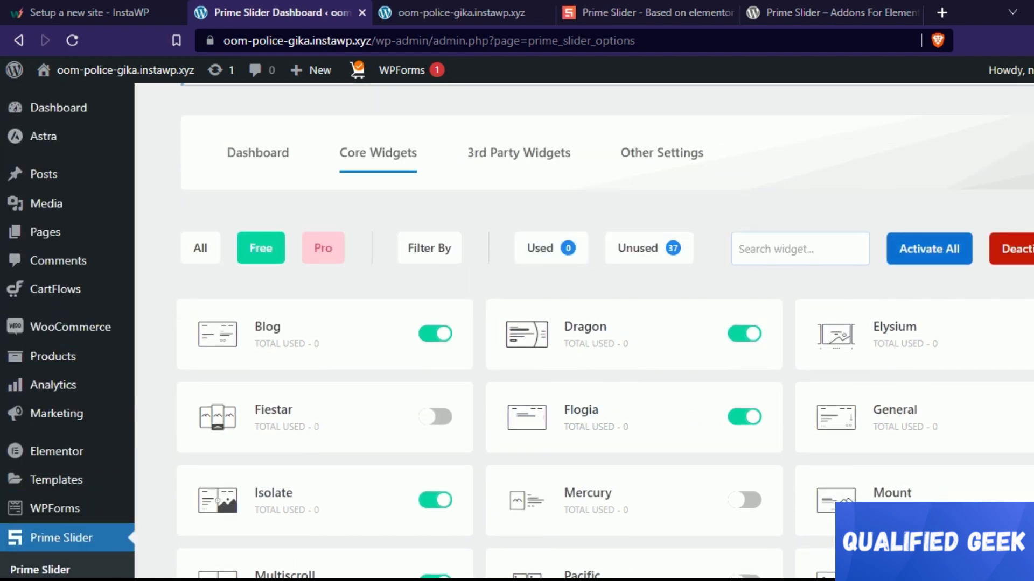
# Step: Activate all Prime Slider core widgets and save the settings
pyautogui.click(930, 248)
pyautogui.scroll(-10, 592, 323)
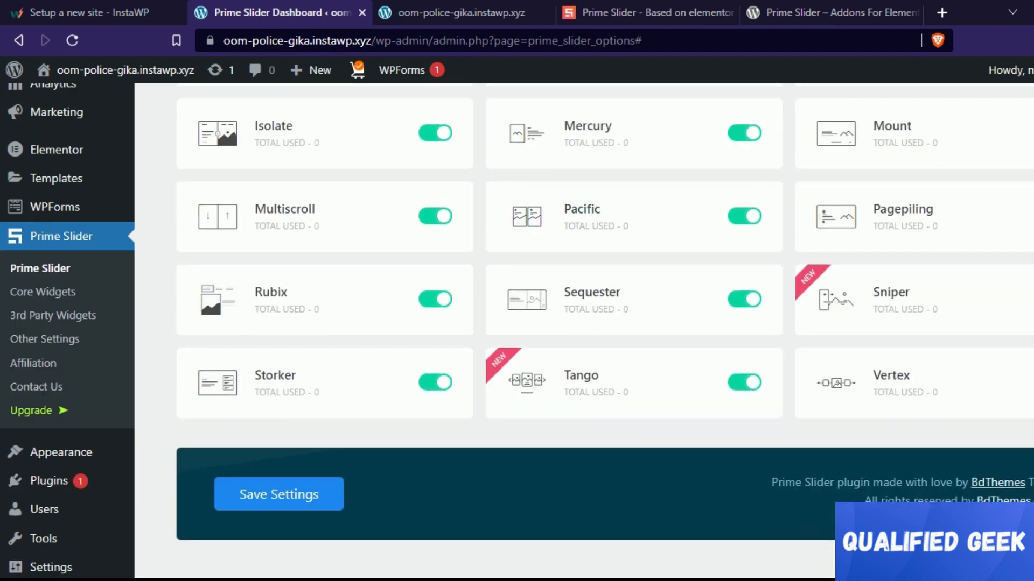
pyautogui.click(279, 495)
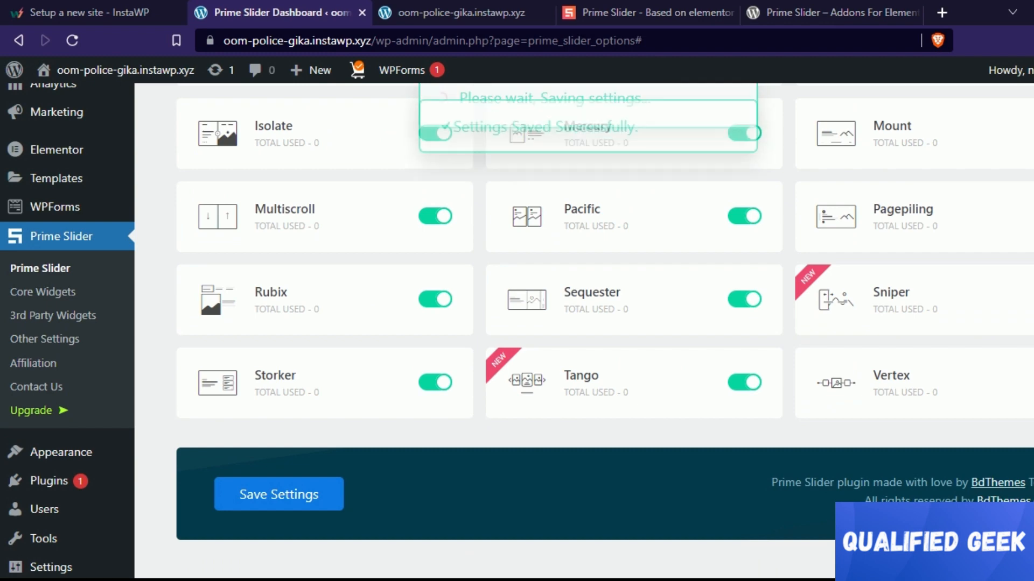
# Step: Review the 3rd party widgets offered in the Prime Slider settings
pyautogui.scroll(-1, 592, 344)
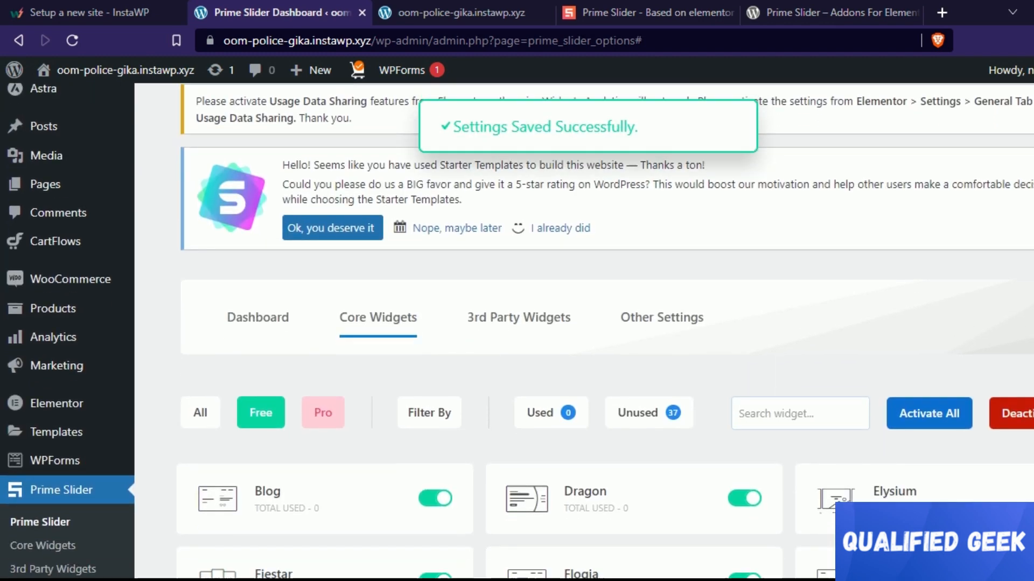
pyautogui.click(519, 307)
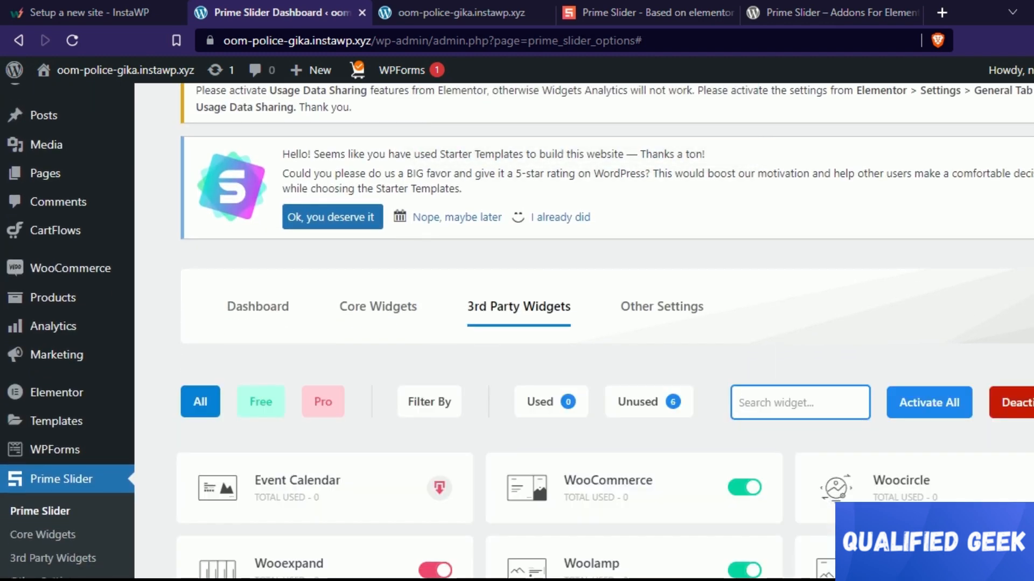
pyautogui.scroll(-3, 593, 345)
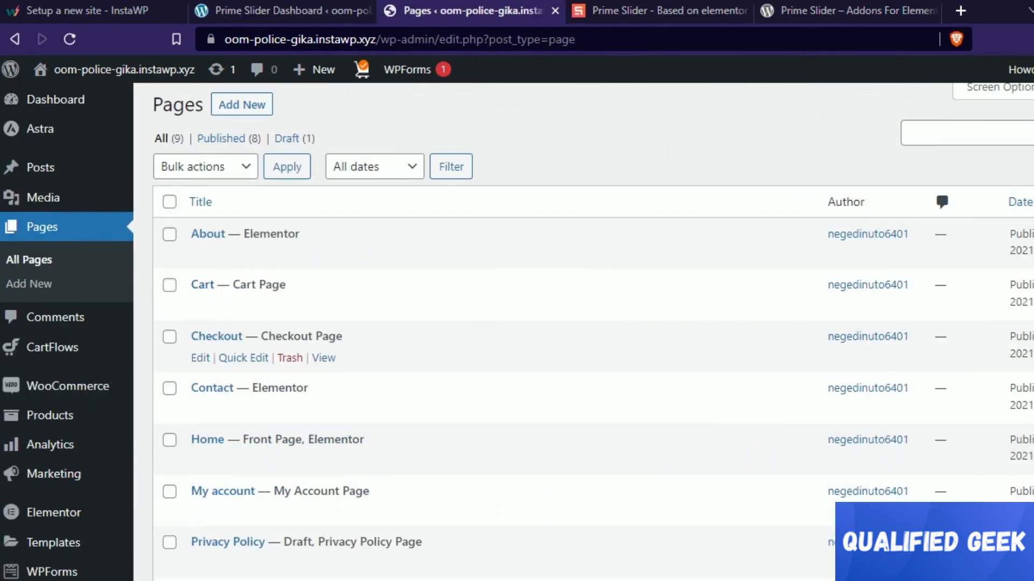
# Step: Open the Home page in Elementor and place Prime Slider's General widget in a new section above the hero section
pyautogui.scroll(-3, 517, 323)
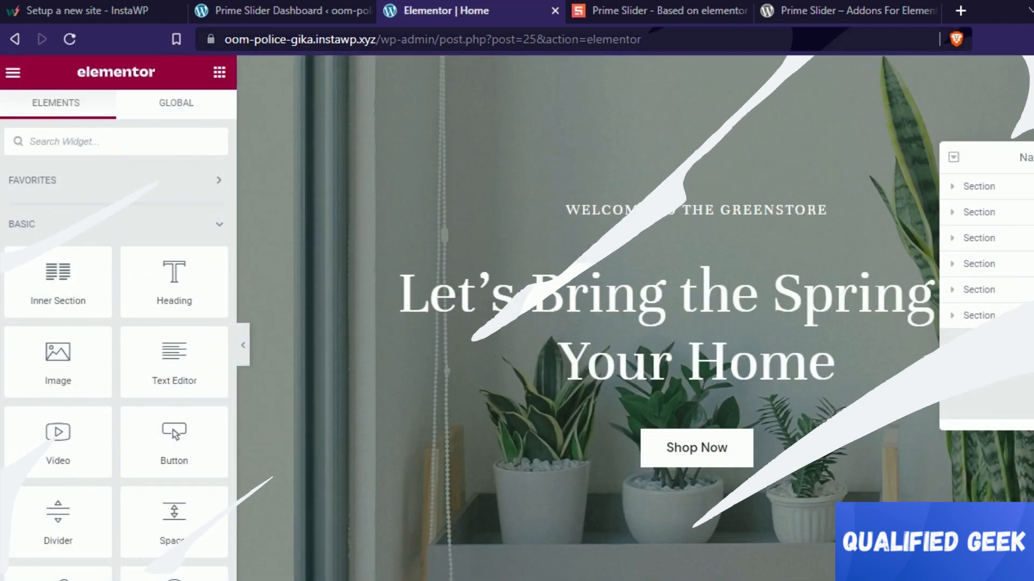
pyautogui.click(674, 67)
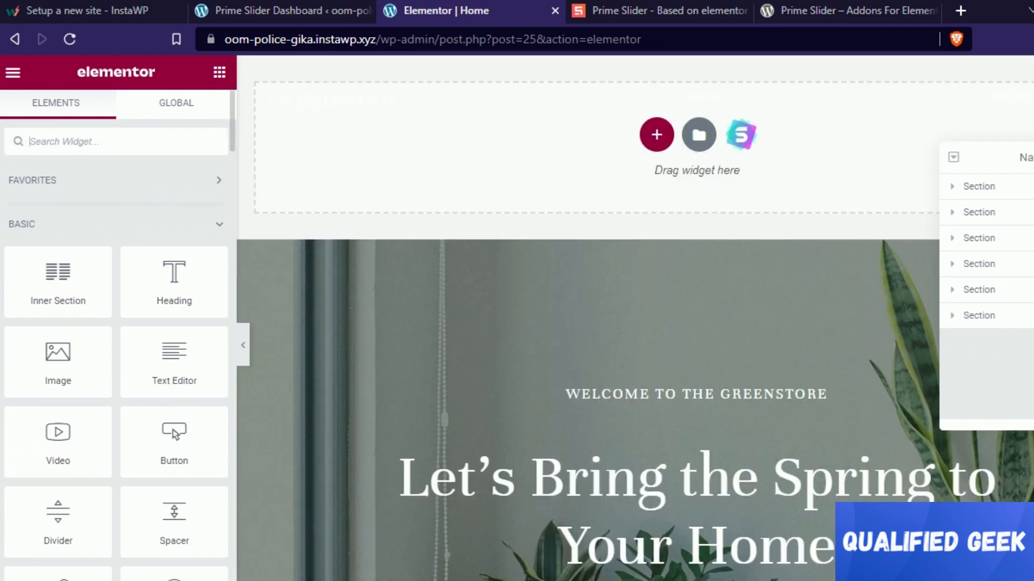
pyautogui.write('prime')
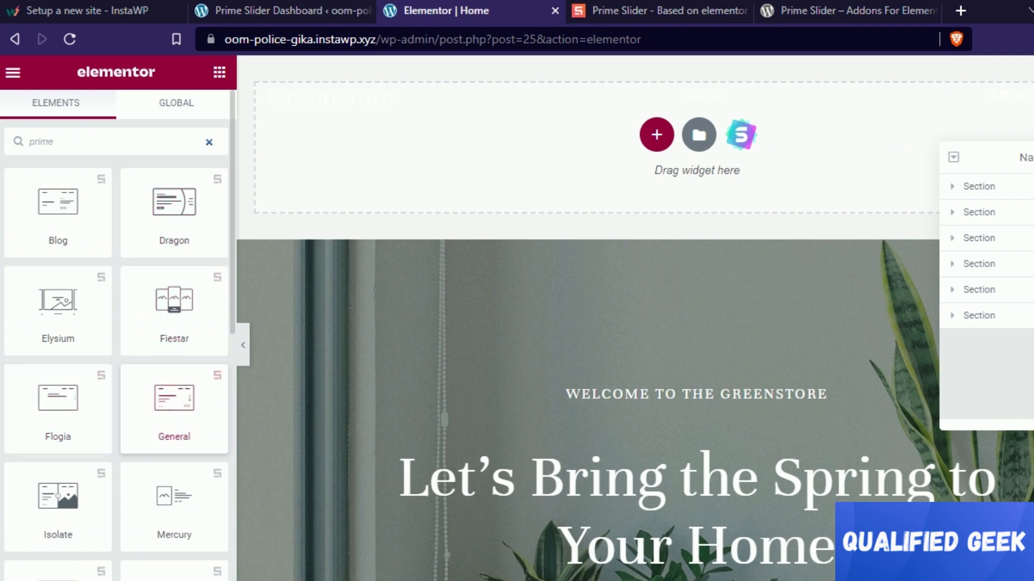
pyautogui.moveTo(174, 403); pyautogui.dragTo(658, 138)
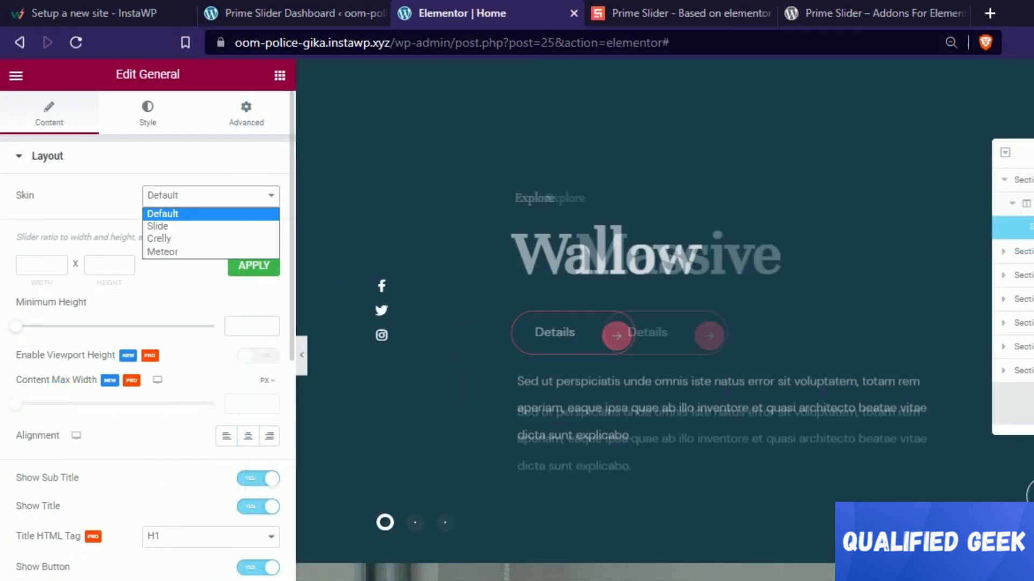
# Step: Examine the General widget's Layout options and the content fields of its Massive slide
pyautogui.click(54, 156)
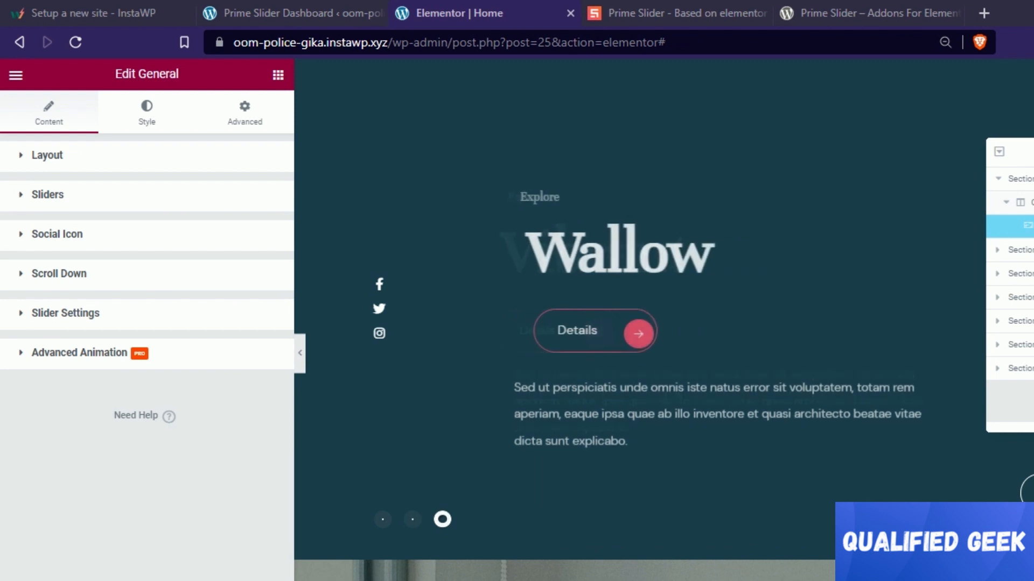
pyautogui.click(47, 155)
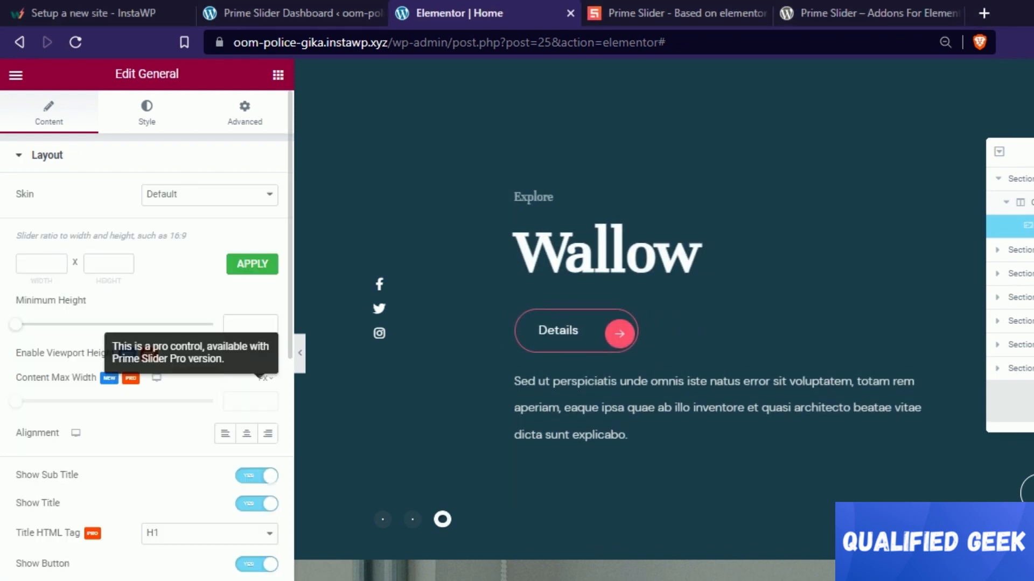
pyautogui.scroll(-4, 261, 376)
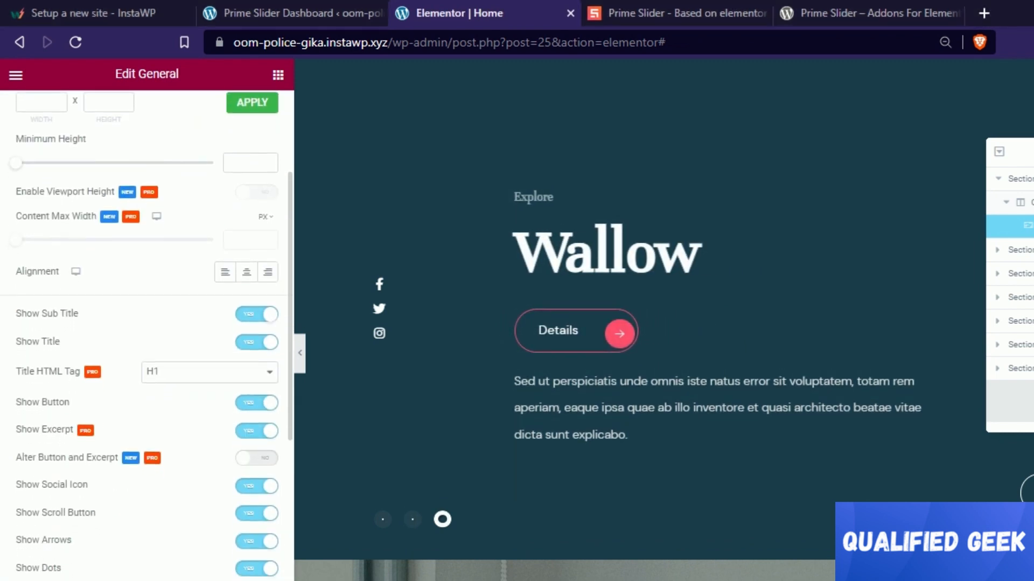
pyautogui.scroll(-4, 147, 333)
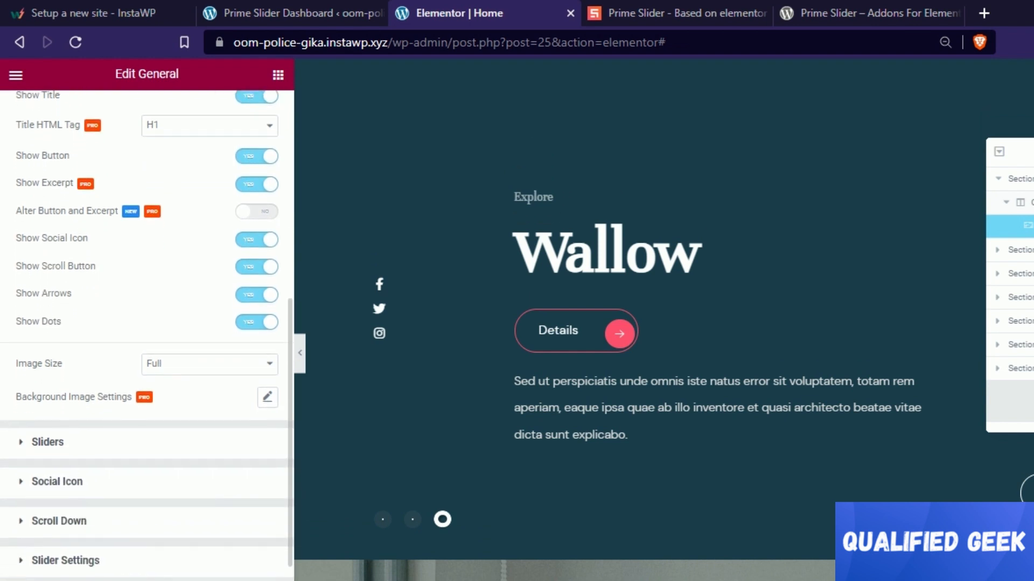
pyautogui.scroll(-1, 147, 333)
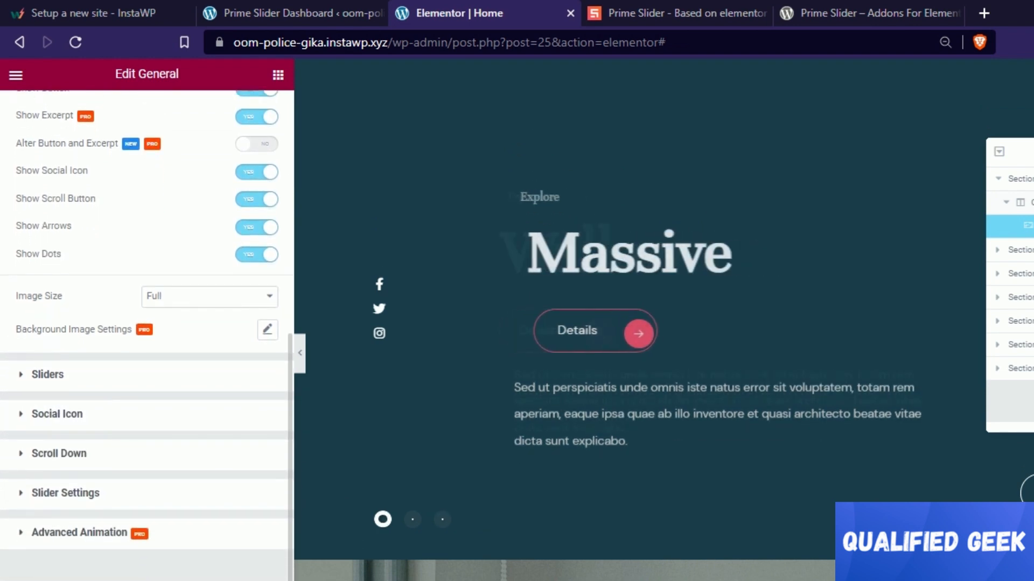
pyautogui.click(48, 374)
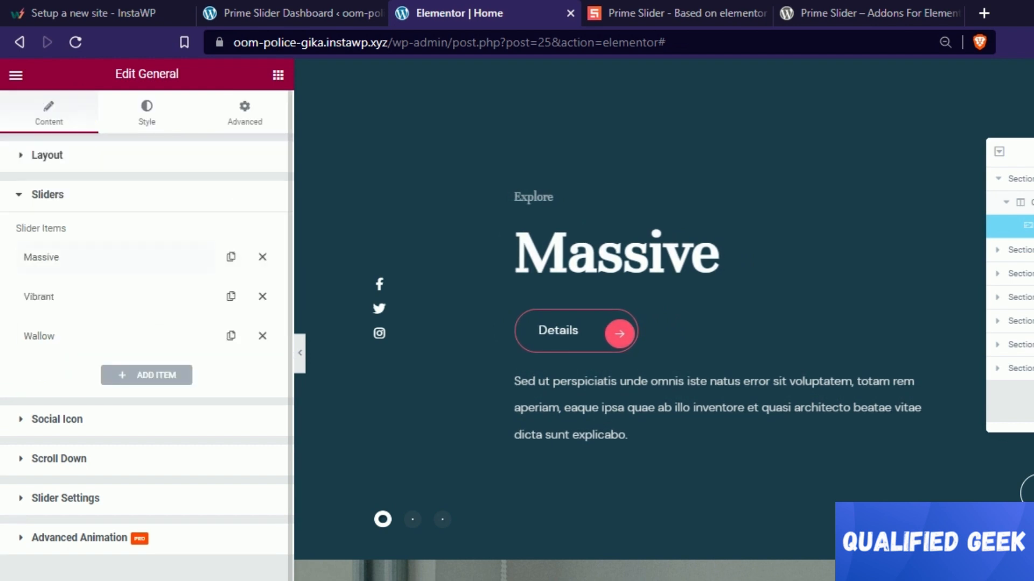
pyautogui.click(108, 259)
pyautogui.scroll(-5, 108, 259)
pyautogui.scroll(3, 147, 334)
pyautogui.scroll(-2, 147, 333)
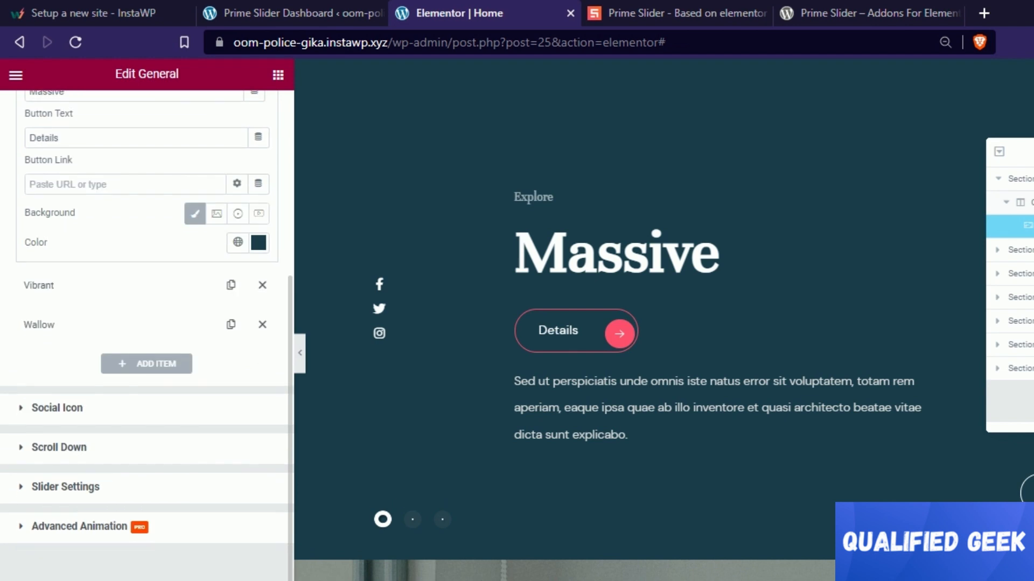
# Step: Examine the General widget's Social Icon items and Slider Settings, and look over the Layout options again
pyautogui.click(57, 407)
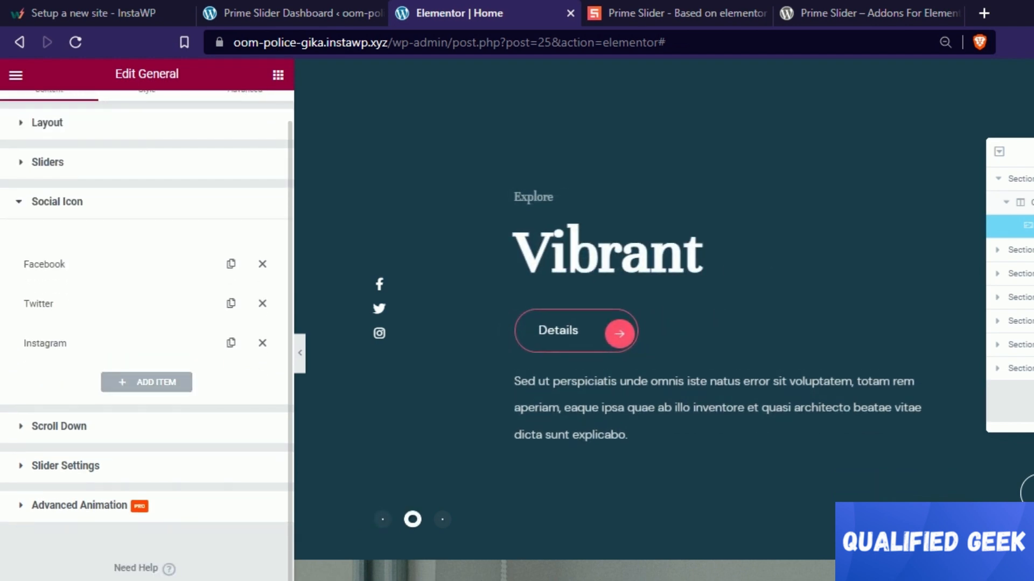
pyautogui.click(65, 466)
pyautogui.scroll(-3, 147, 336)
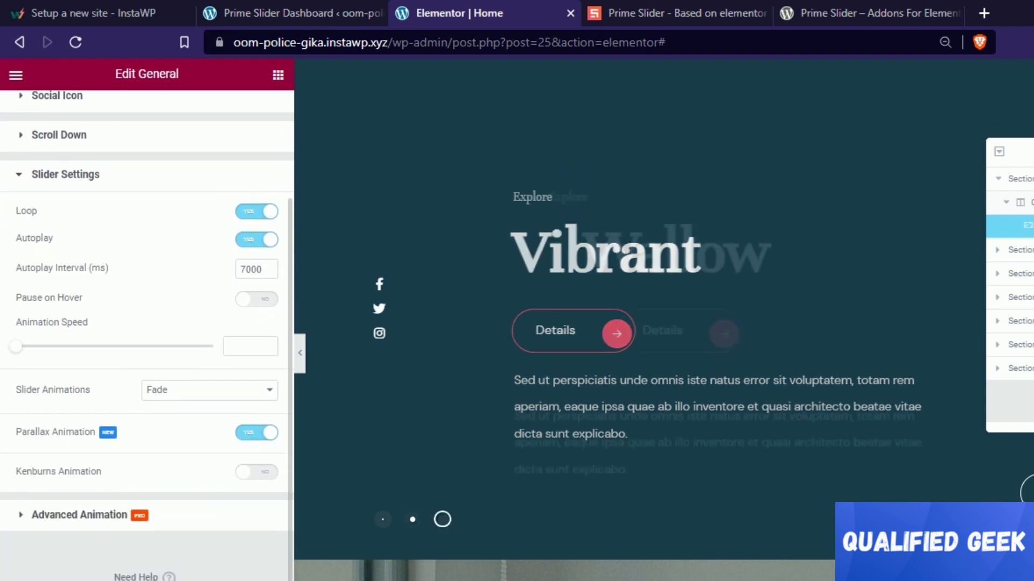
pyautogui.click(65, 175)
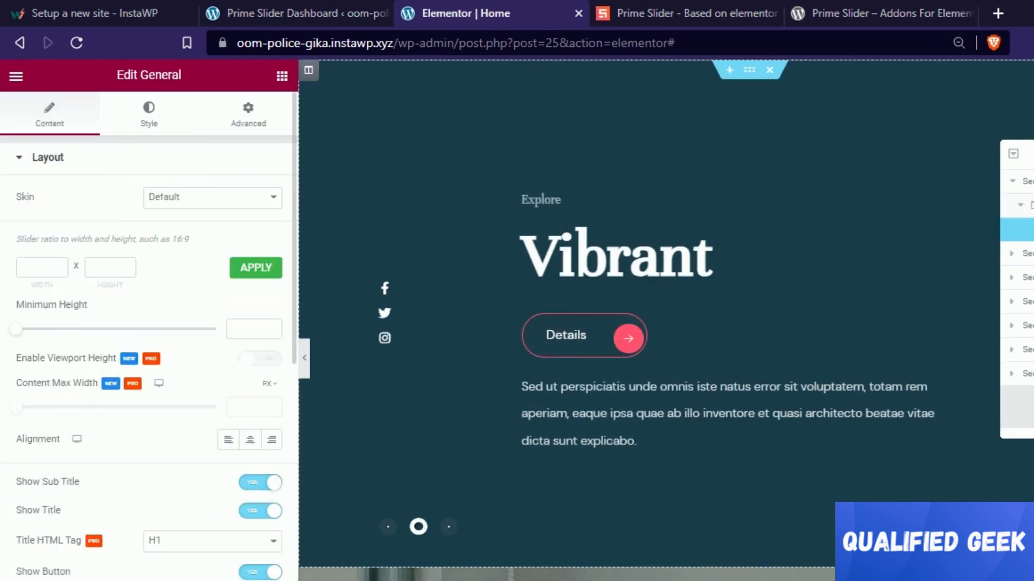
pyautogui.scroll(-9, 147, 336)
pyautogui.scroll(3, 147, 336)
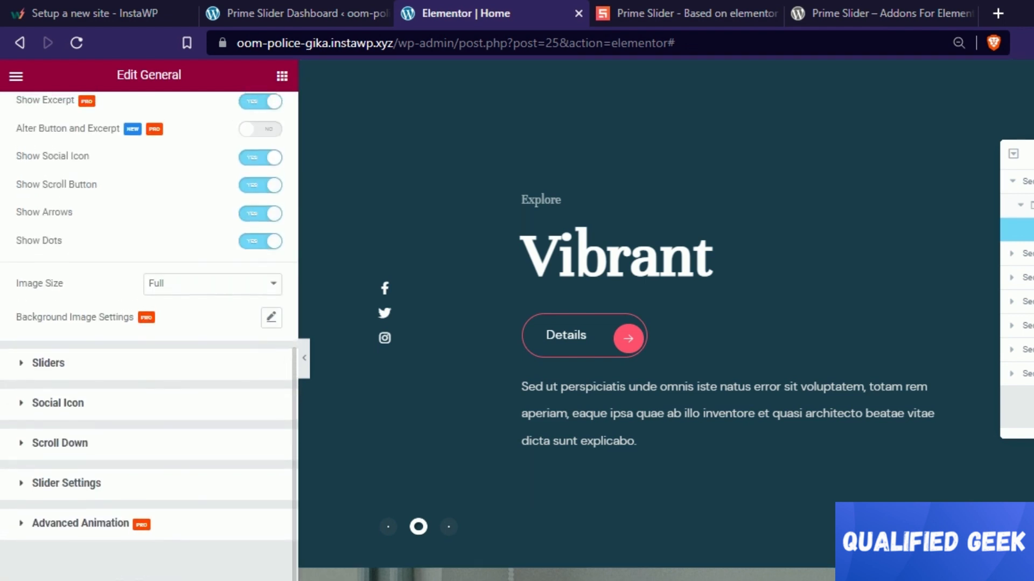
pyautogui.scroll(-3, 147, 336)
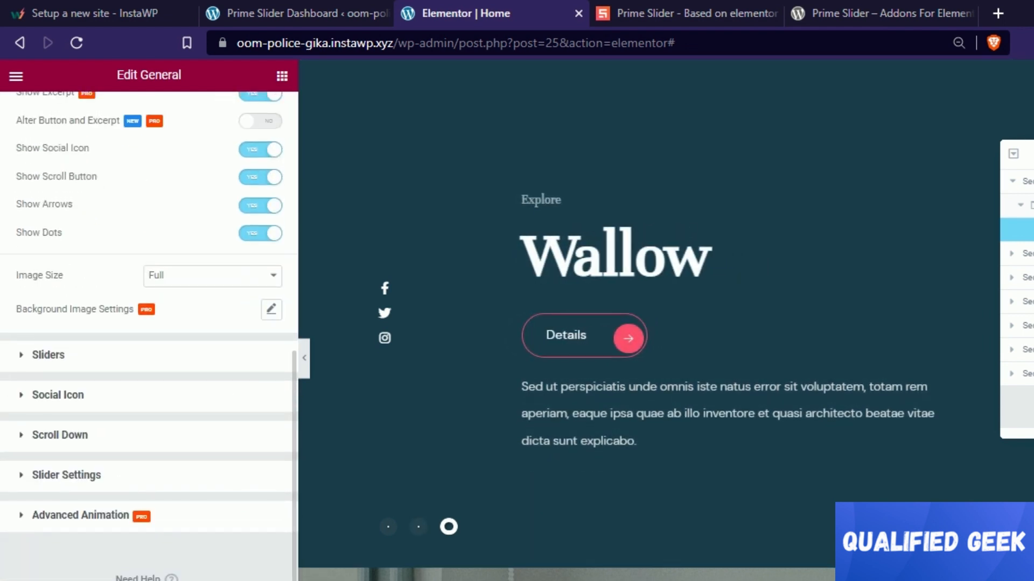
# Step: Set the Massive slide's background to an image, using the red Nike shoe photo from the media library
pyautogui.click(48, 355)
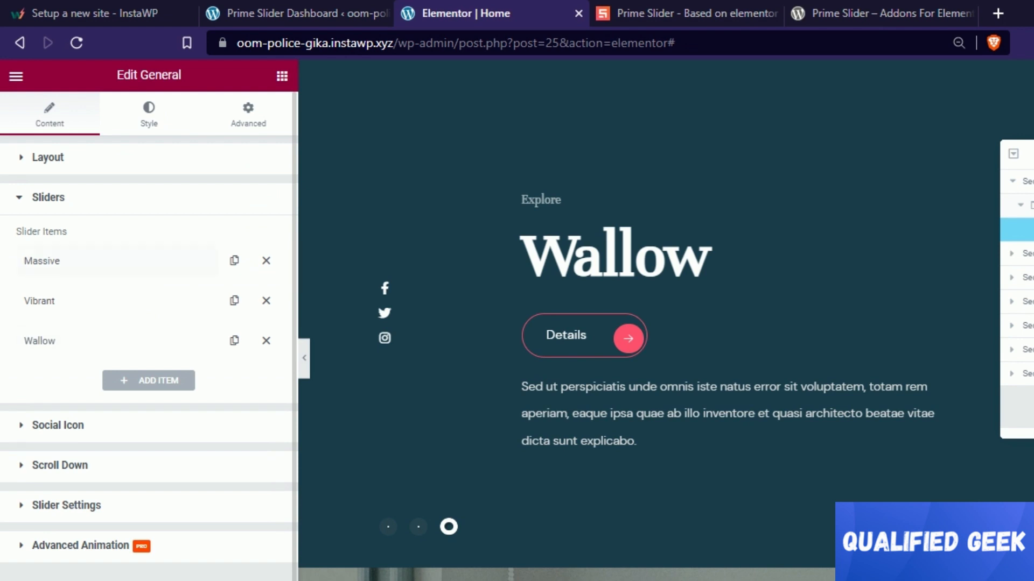
pyautogui.click(108, 260)
pyautogui.scroll(-6, 220, 195)
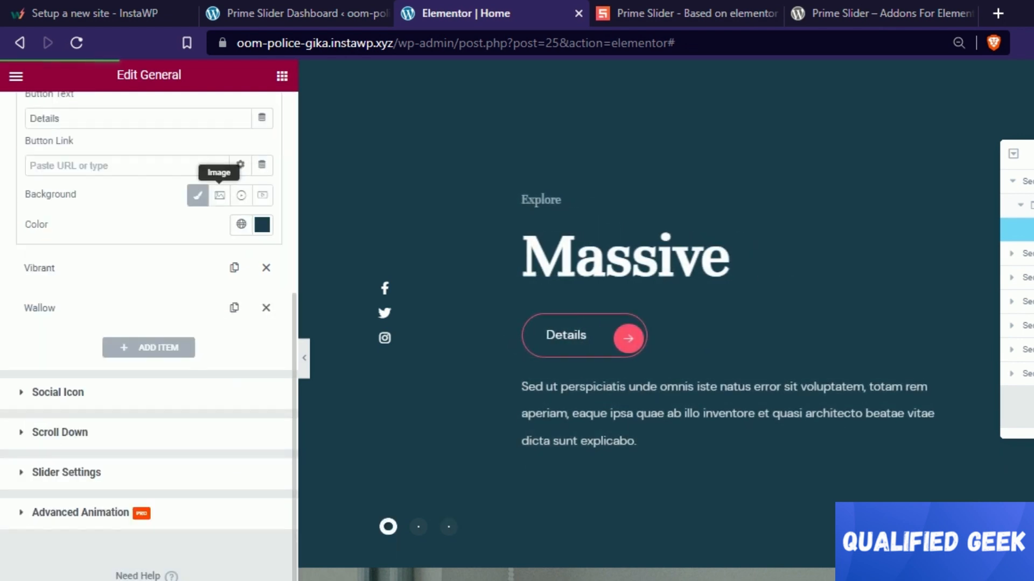
pyautogui.scroll(3, 219, 195)
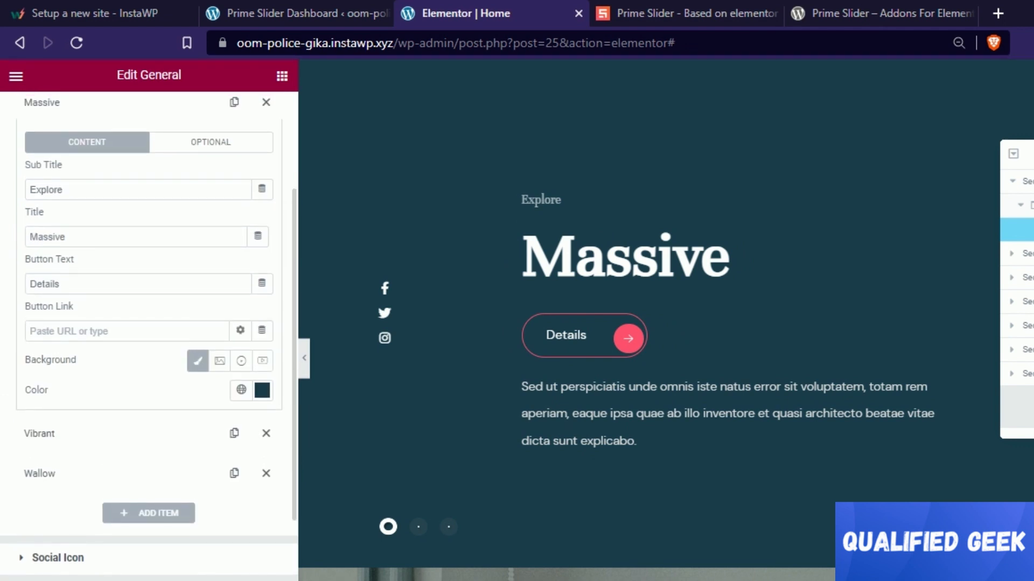
pyautogui.click(219, 361)
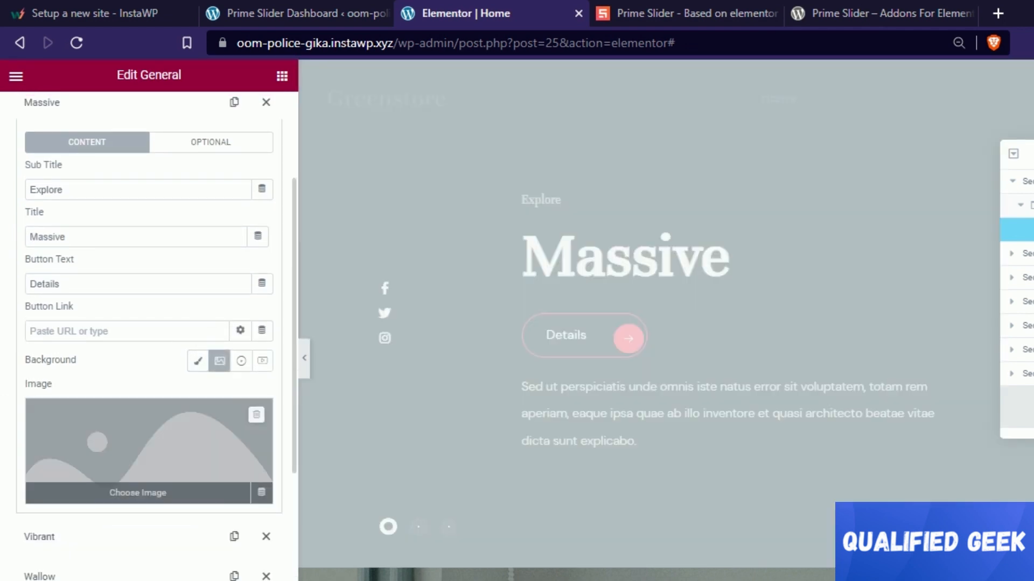
pyautogui.click(145, 453)
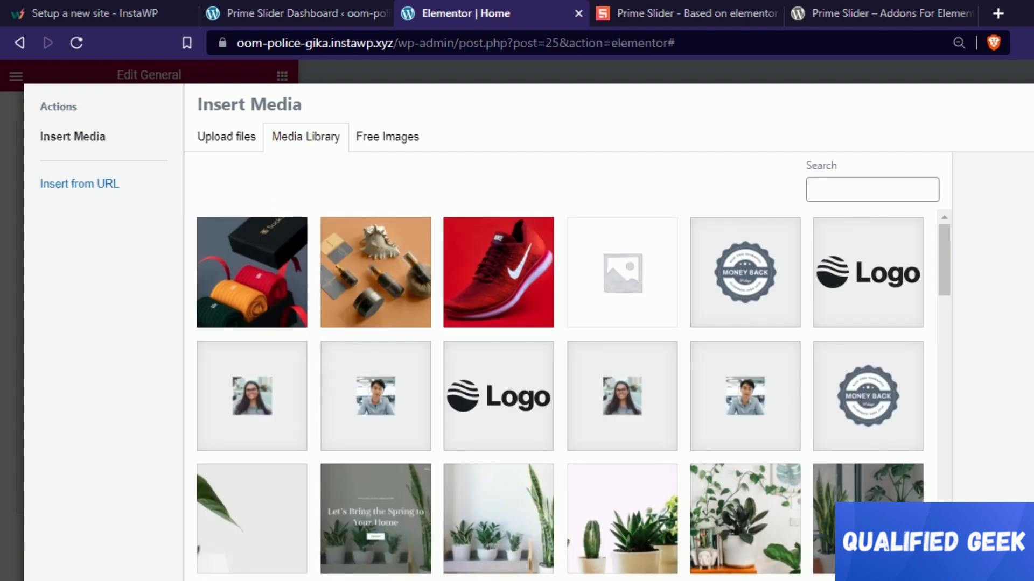
pyautogui.click(498, 272)
pyautogui.click(1031, 579)
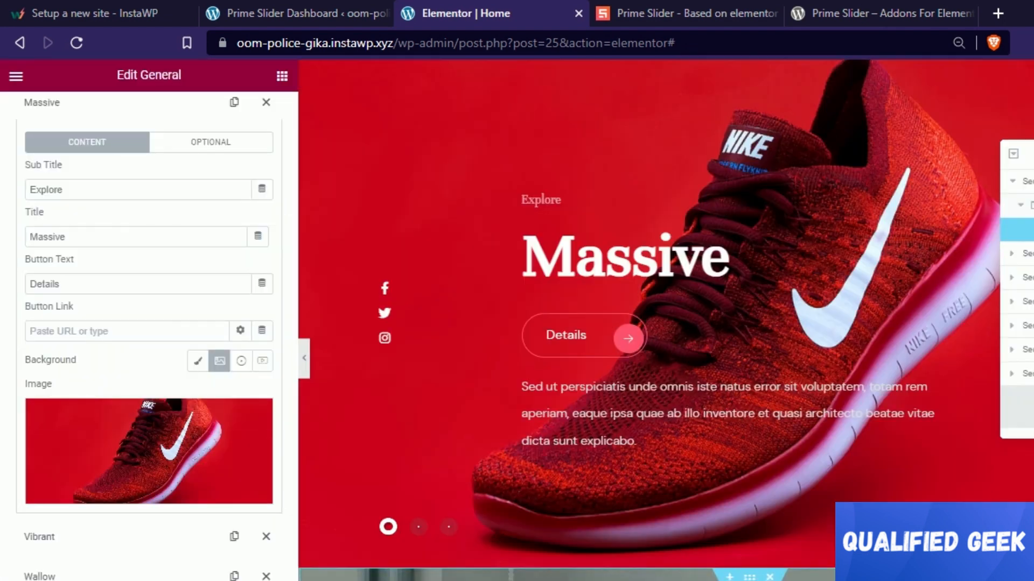
# Step: Set the Vibrant slide's background to the rolled socks gift box photo from the media library
pyautogui.click(53, 536)
pyautogui.click(219, 401)
pyautogui.click(149, 485)
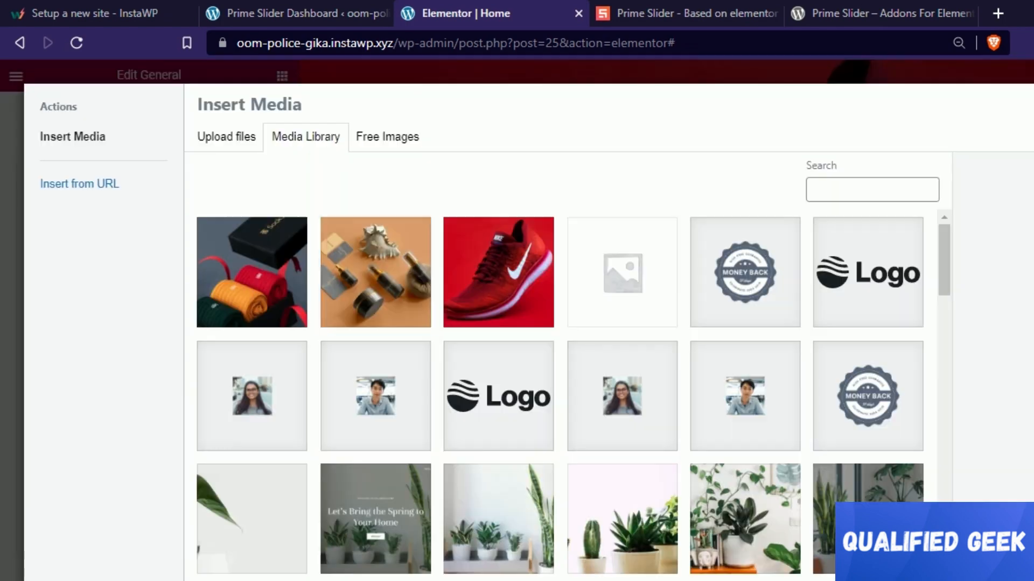
pyautogui.click(251, 272)
pyautogui.click(1031, 579)
# Step: Set the Wallow slide's background to the orange cosmetics and seashell photo from the media library
pyautogui.click(50, 574)
pyautogui.click(219, 441)
pyautogui.click(149, 525)
pyautogui.click(370, 272)
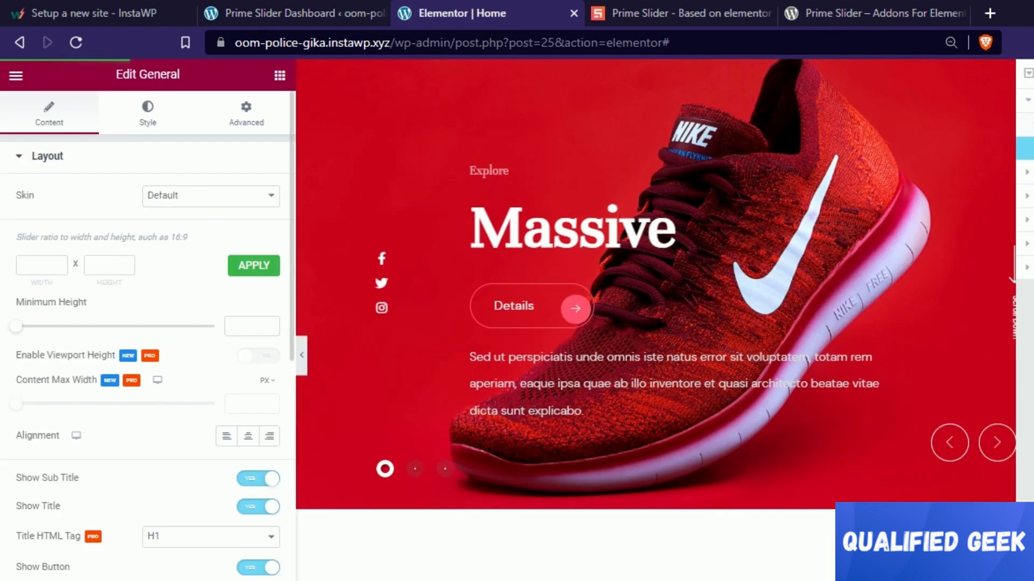
# Step: Switch the slider's skin to Crelly and view the page at full width
pyautogui.click(211, 196)
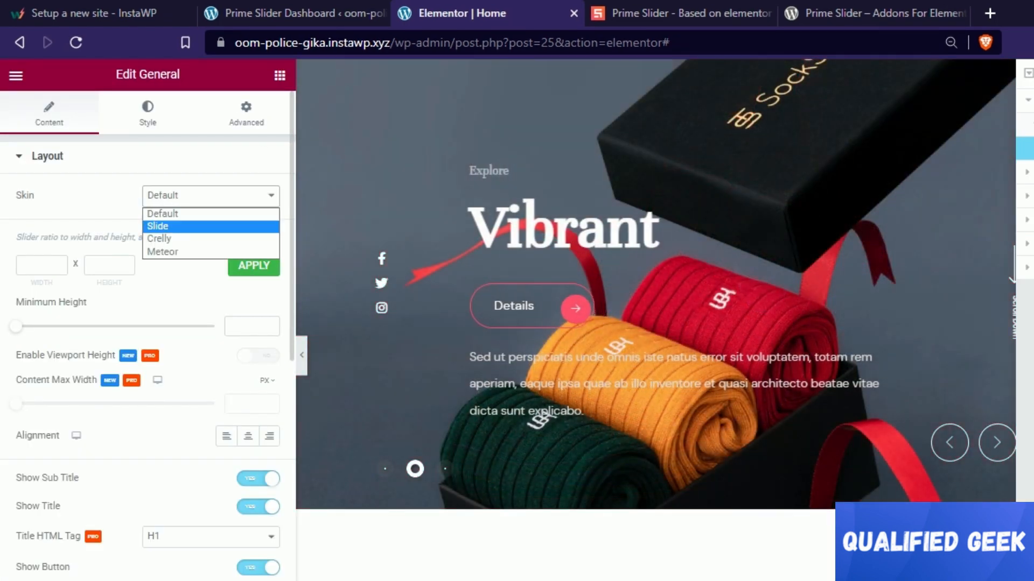
pyautogui.click(211, 239)
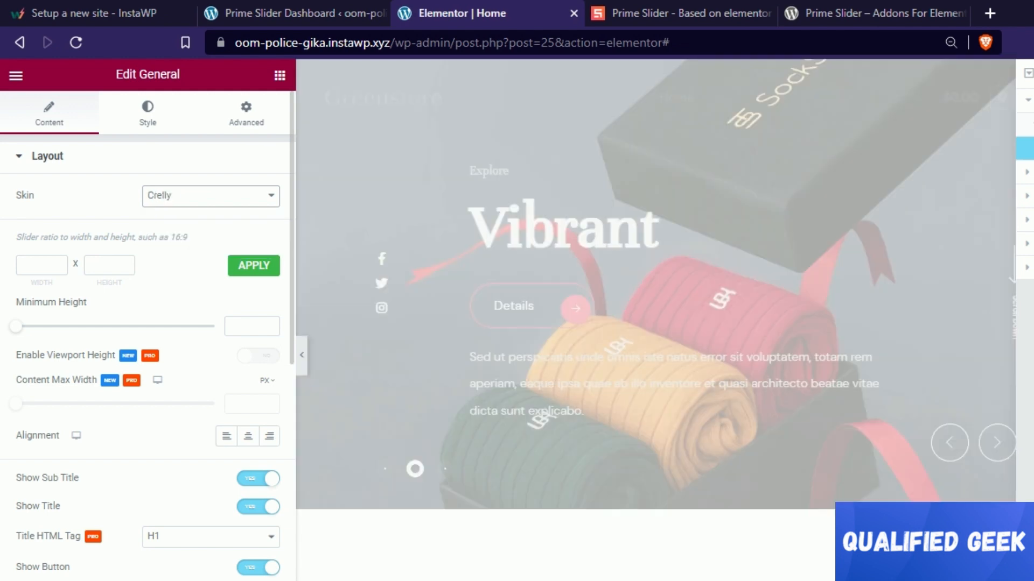
pyautogui.click(301, 355)
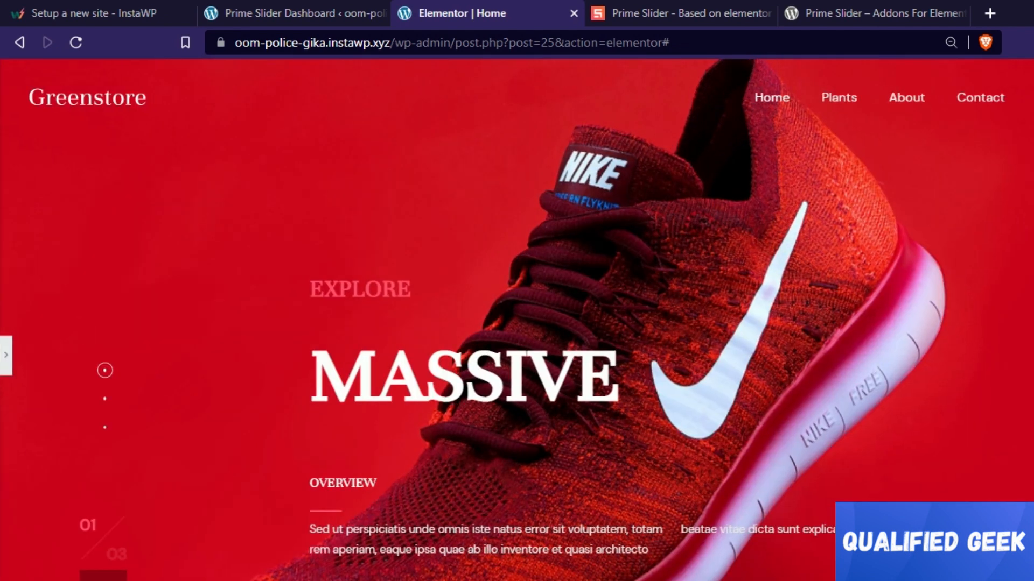
# Step: Hide the slider's subtitle and apply a width-to-height ratio of 16 by 8
pyautogui.scroll(-3, 517, 318)
pyautogui.scroll(3, 517, 318)
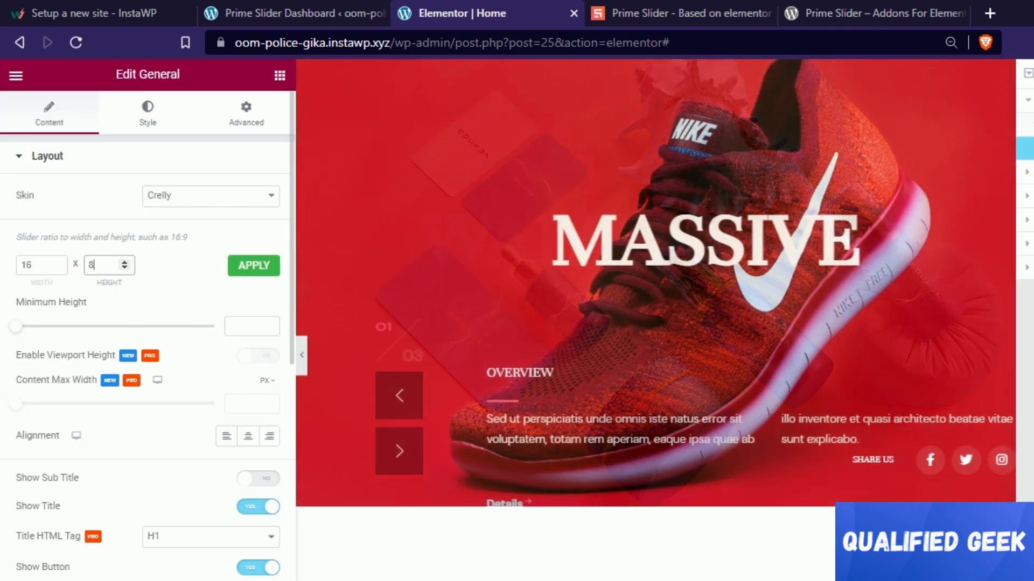
pyautogui.click(253, 265)
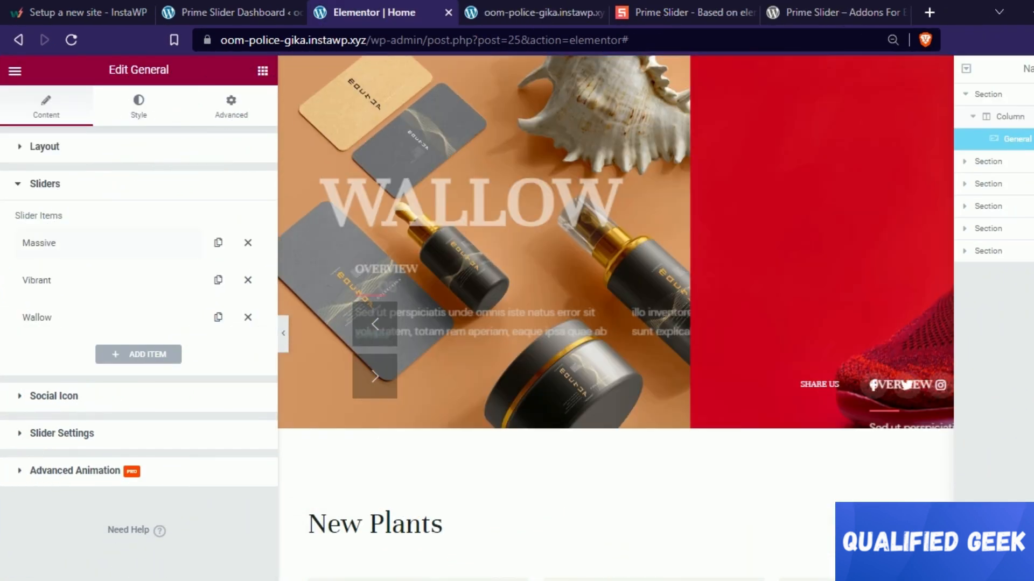
# Step: Change the Massive slide's title to "Slider 1"
pyautogui.click(39, 243)
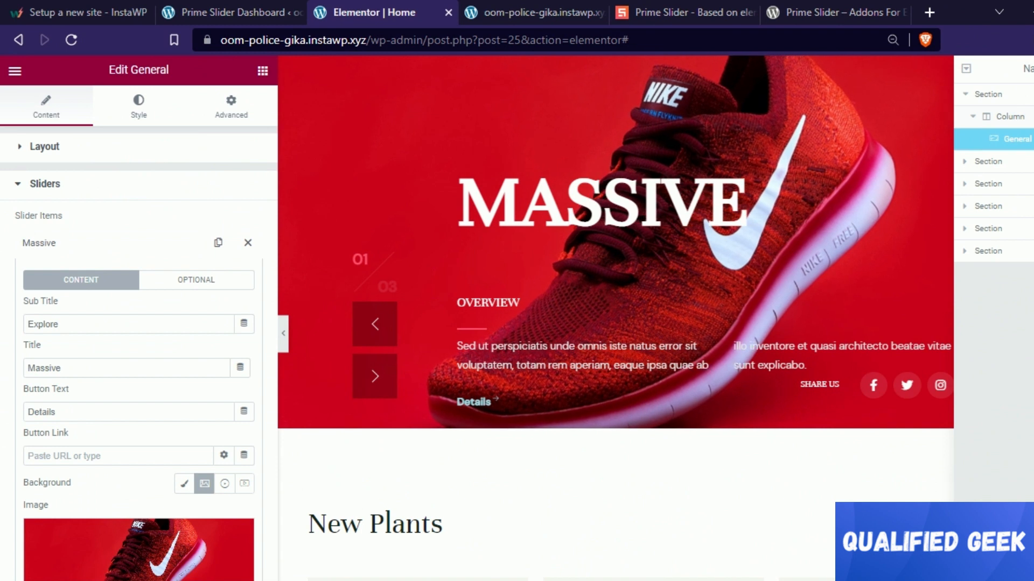
pyautogui.click(62, 368)
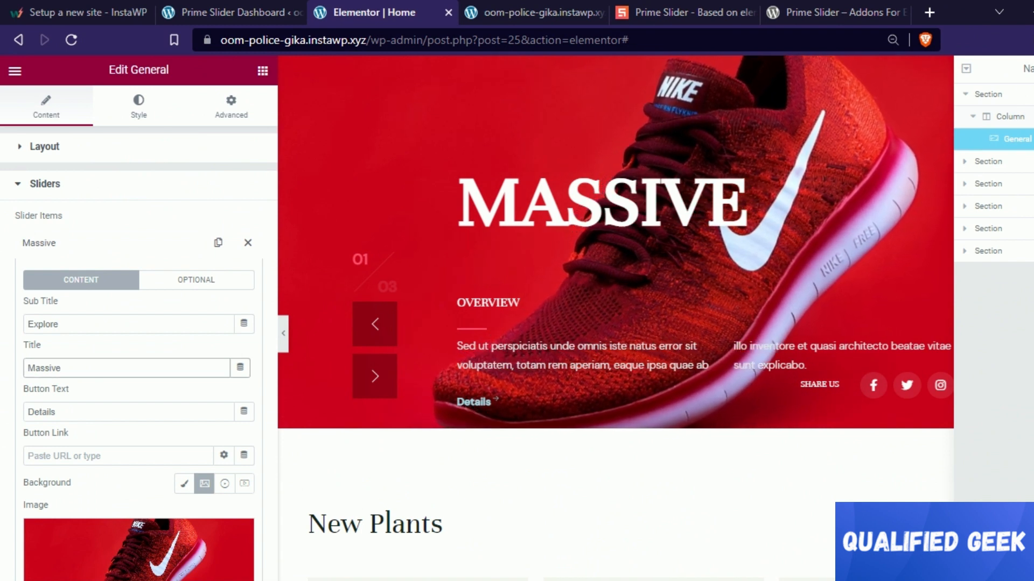
pyautogui.write('SLid')
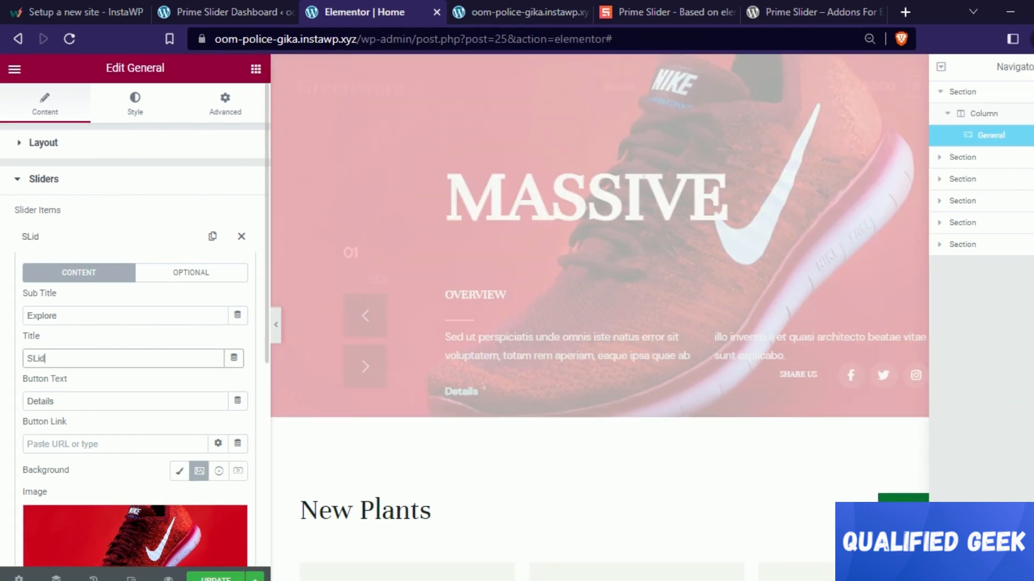
pyautogui.write('lider 1')
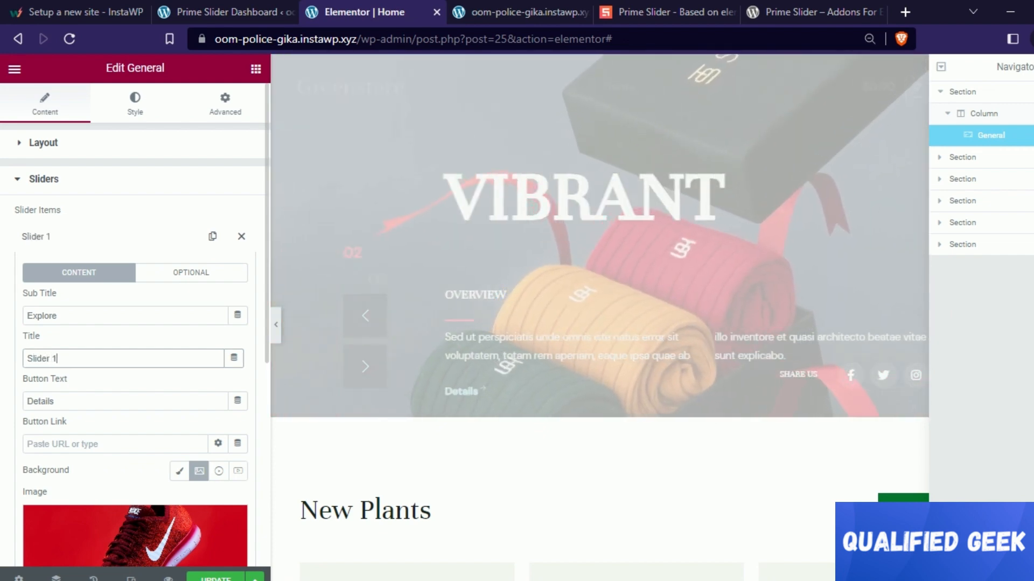
# Step: Replace the first slide's excerpt with the Lorem Ipsum text beginning "Lorem Ipsum is simply dummy text of the printing and typesetting industry."
pyautogui.click(191, 273)
pyautogui.scroll(-1, 133, 323)
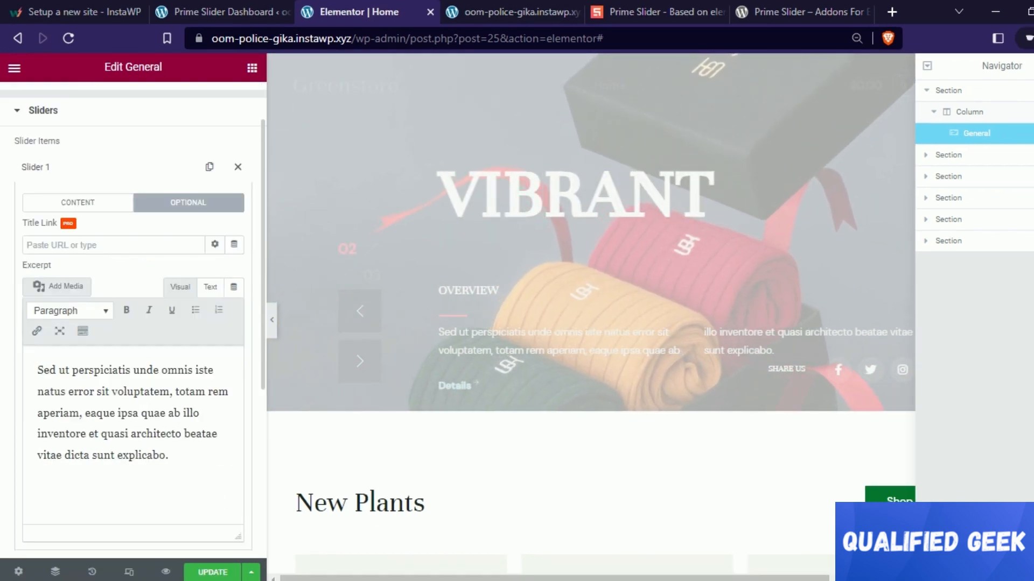
pyautogui.hotkey('ctrl', 'a')
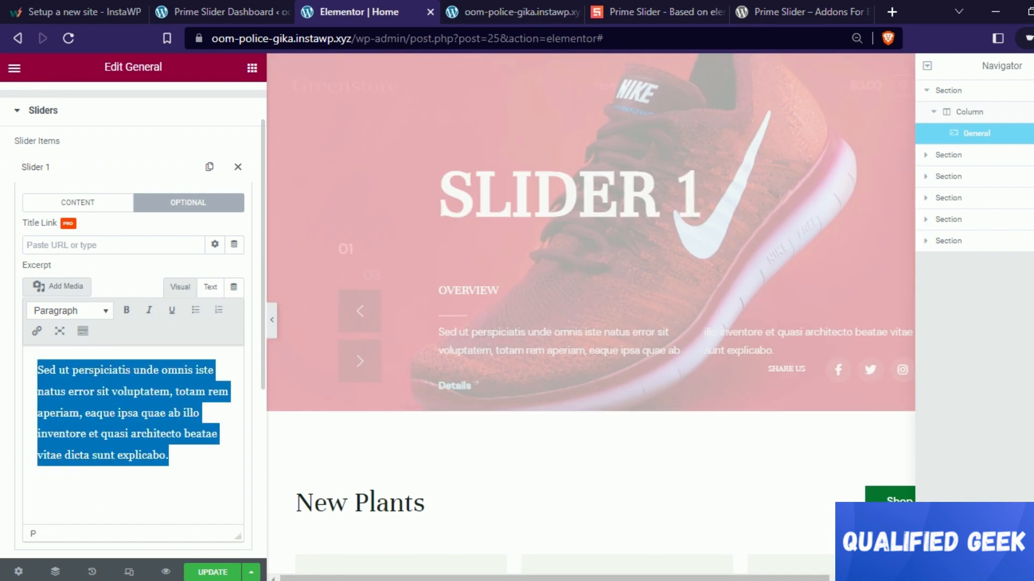
pyautogui.write("Lorem Ipsum is simply dummy text of the printing and typesetting industry. Lorem Ipsum has been the industry's standard dummy text ever since the 1500s")
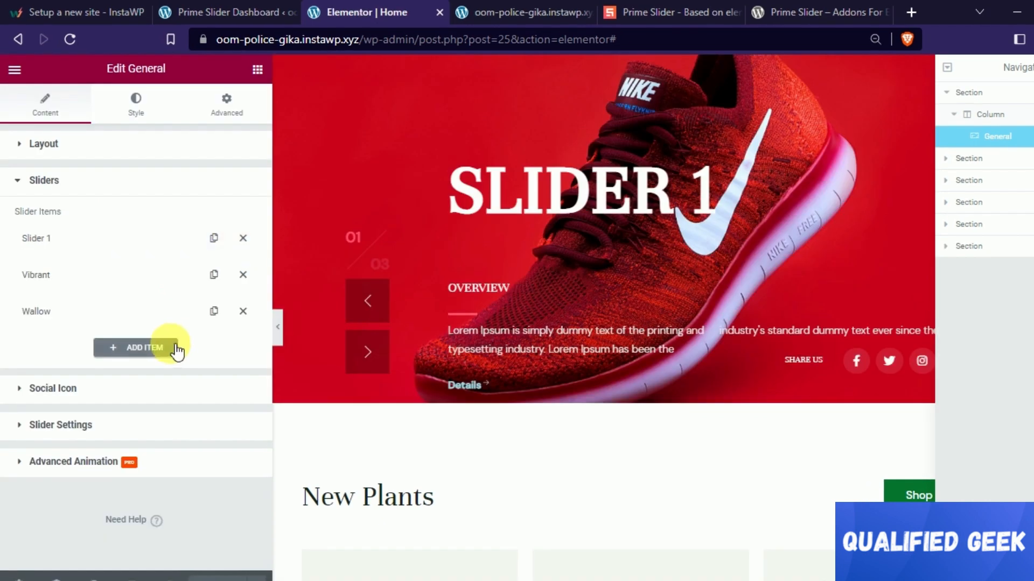
# Step: Add a fourth slide item, look over its content fields, and delete it again
pyautogui.click(173, 347)
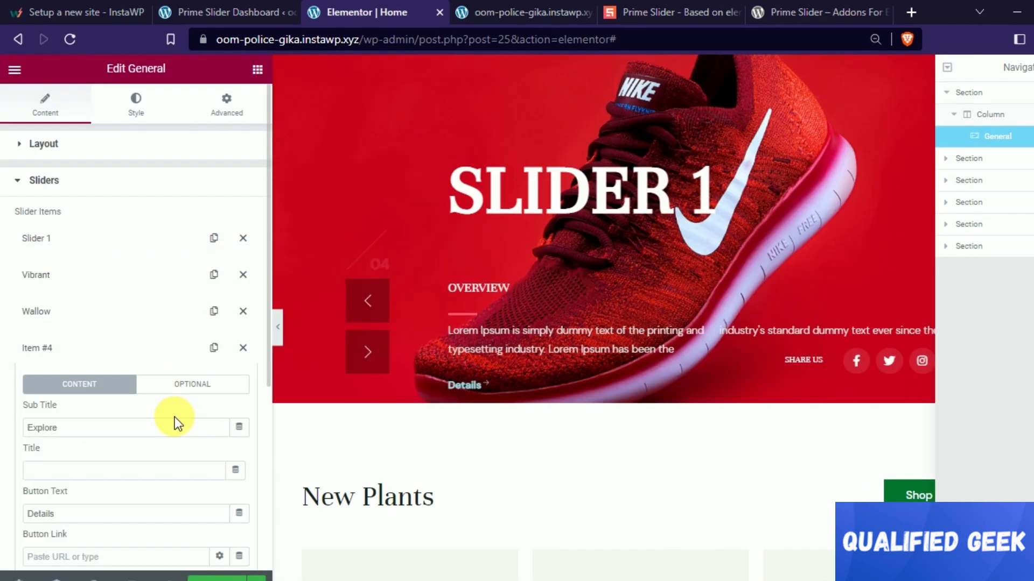
pyautogui.click(366, 304)
pyautogui.scroll(-5, 102, 410)
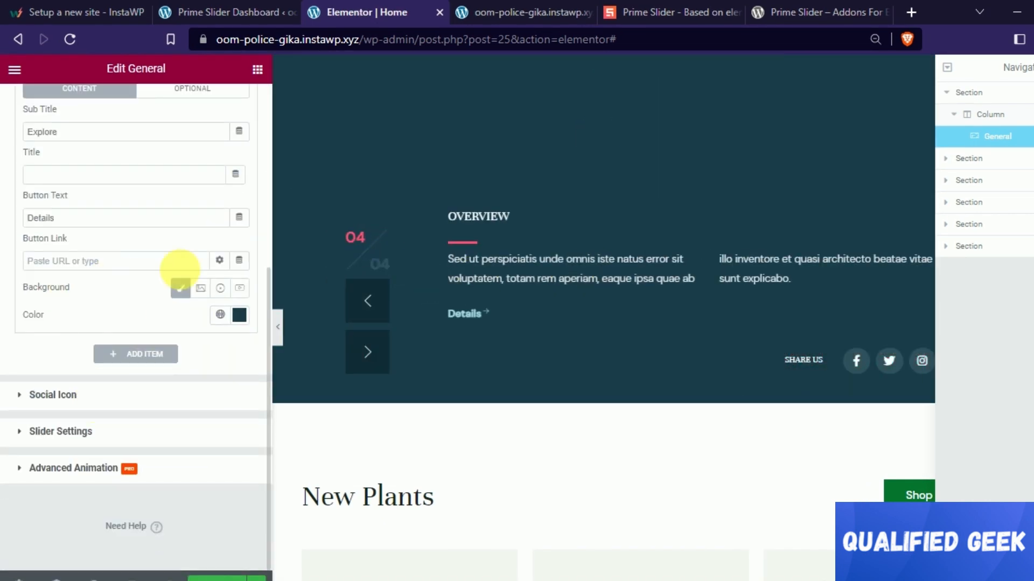
pyautogui.scroll(5, 152, 233)
pyautogui.click(235, 350)
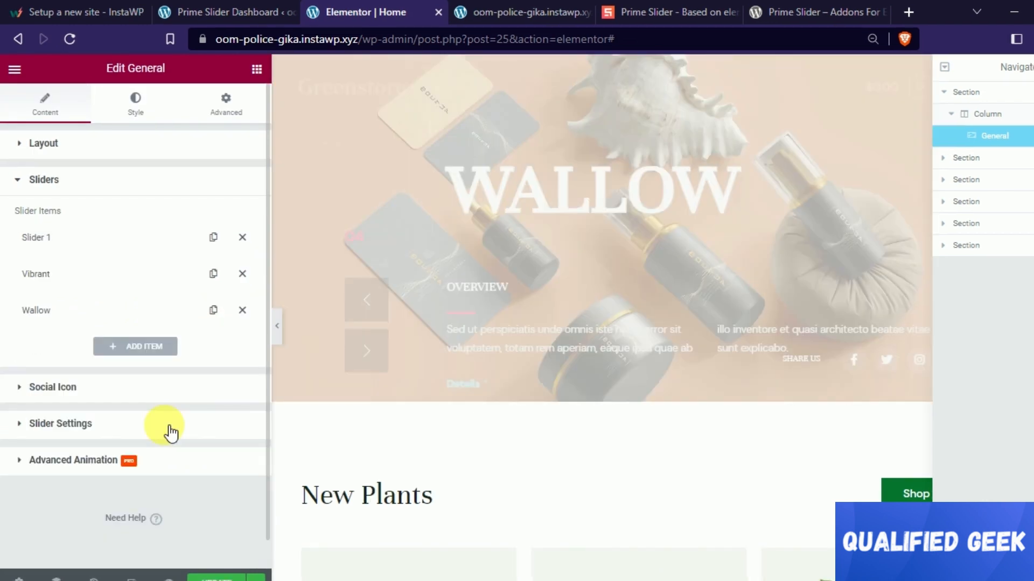
# Step: Set the slider animation to Push and test the transition to the next slide
pyautogui.click(170, 431)
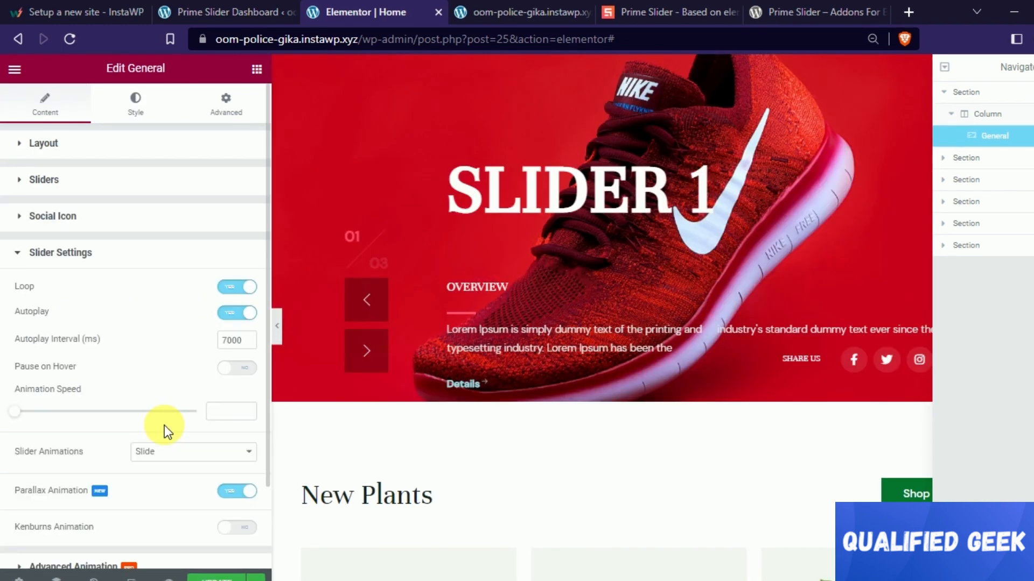
pyautogui.scroll(-2, 100, 330)
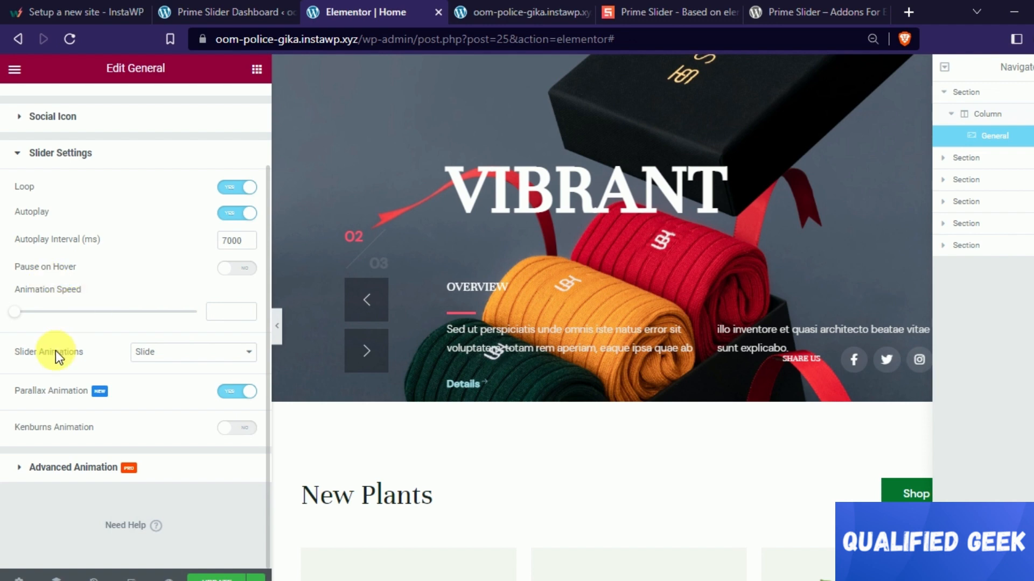
pyautogui.click(145, 356)
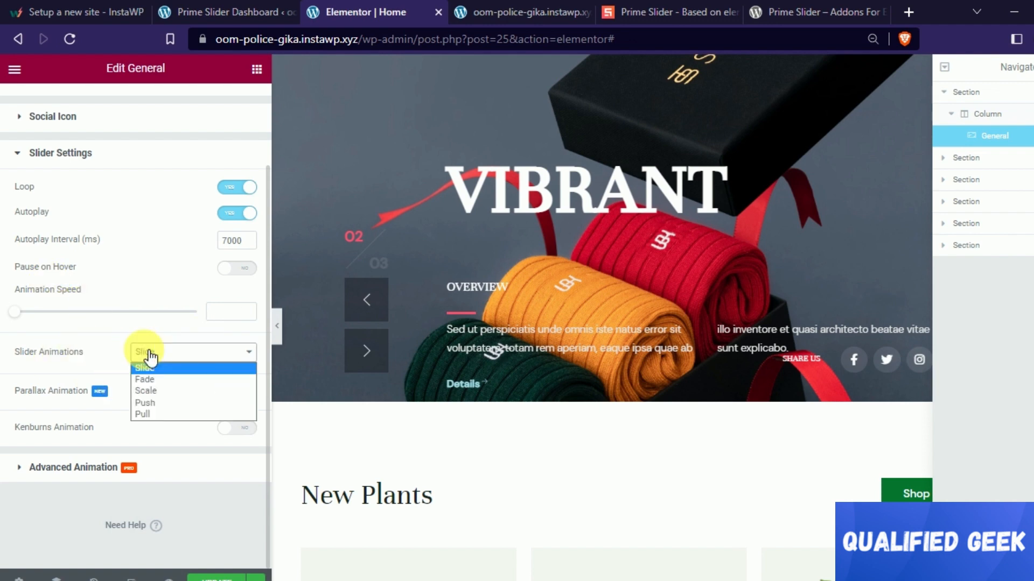
pyautogui.click(157, 403)
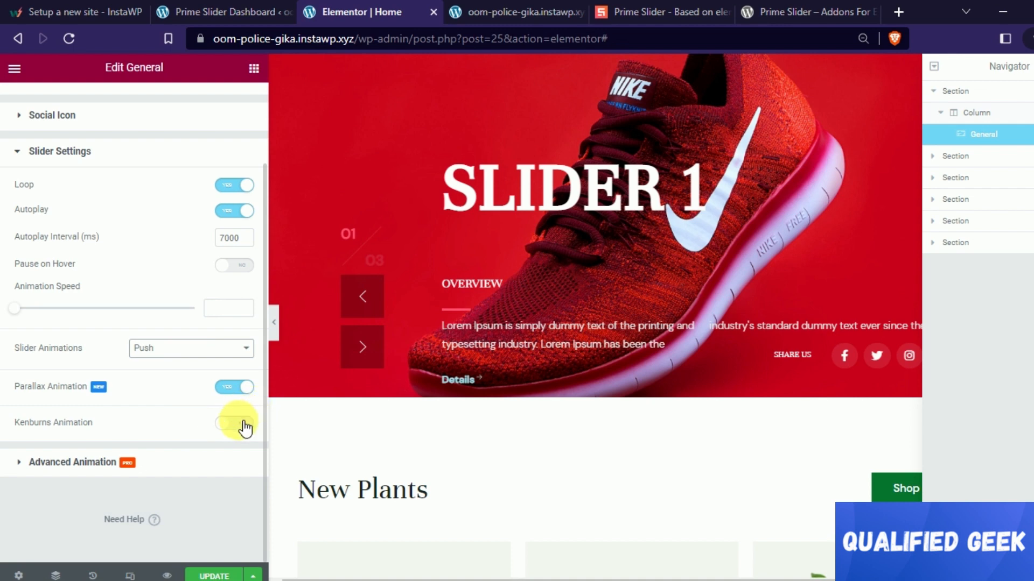
pyautogui.click(358, 350)
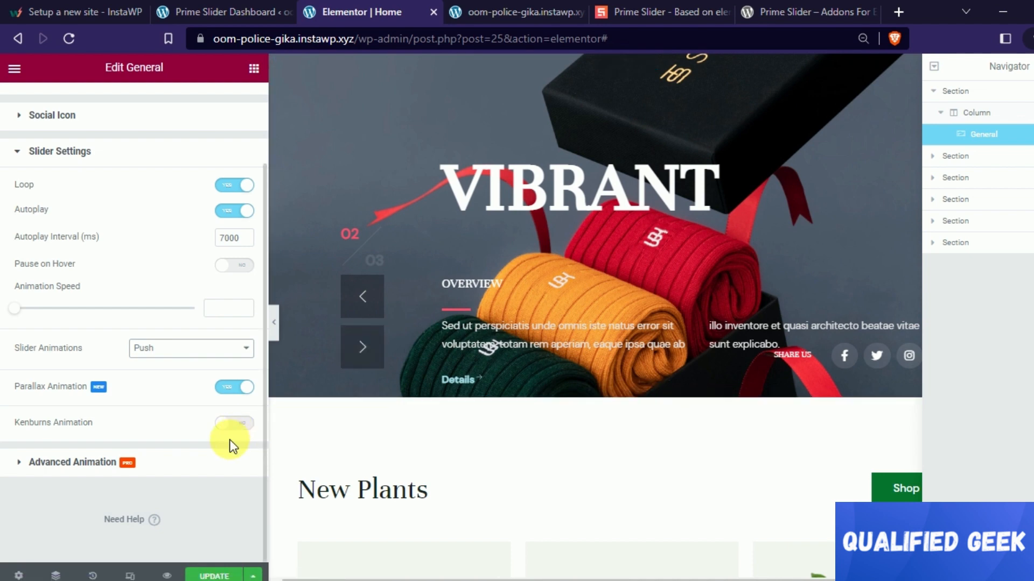
# Step: Enable Kenburns Animation, update the Home page, and check the slider in the page preview
pyautogui.click(234, 423)
pyautogui.click(215, 573)
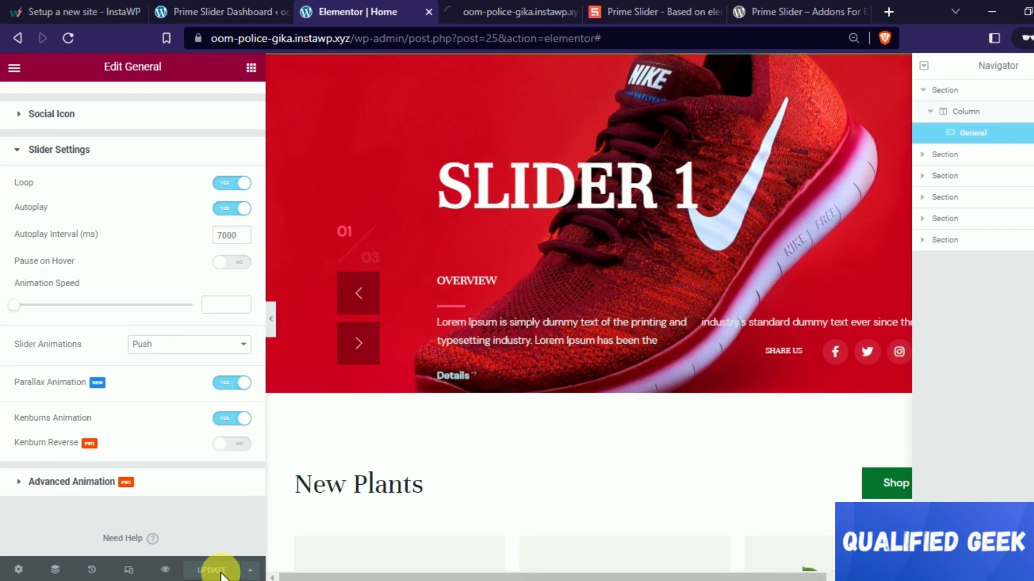
pyautogui.click(495, 22)
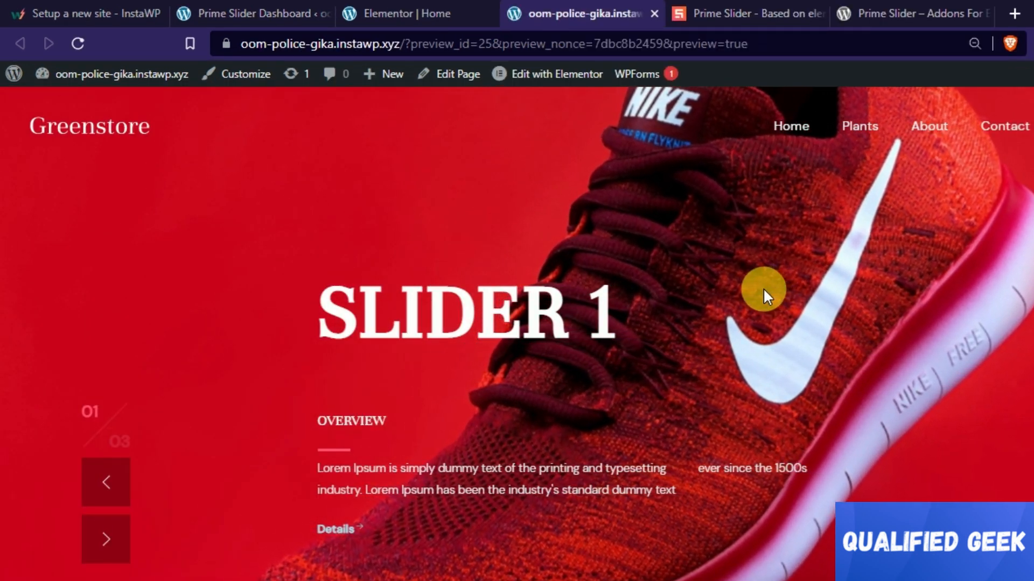
pyautogui.click(469, 10)
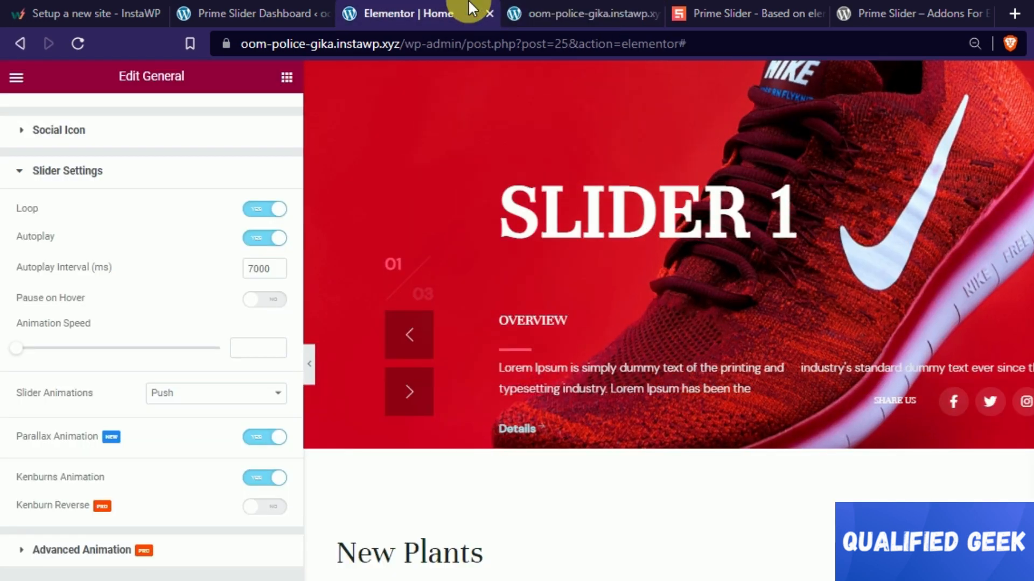